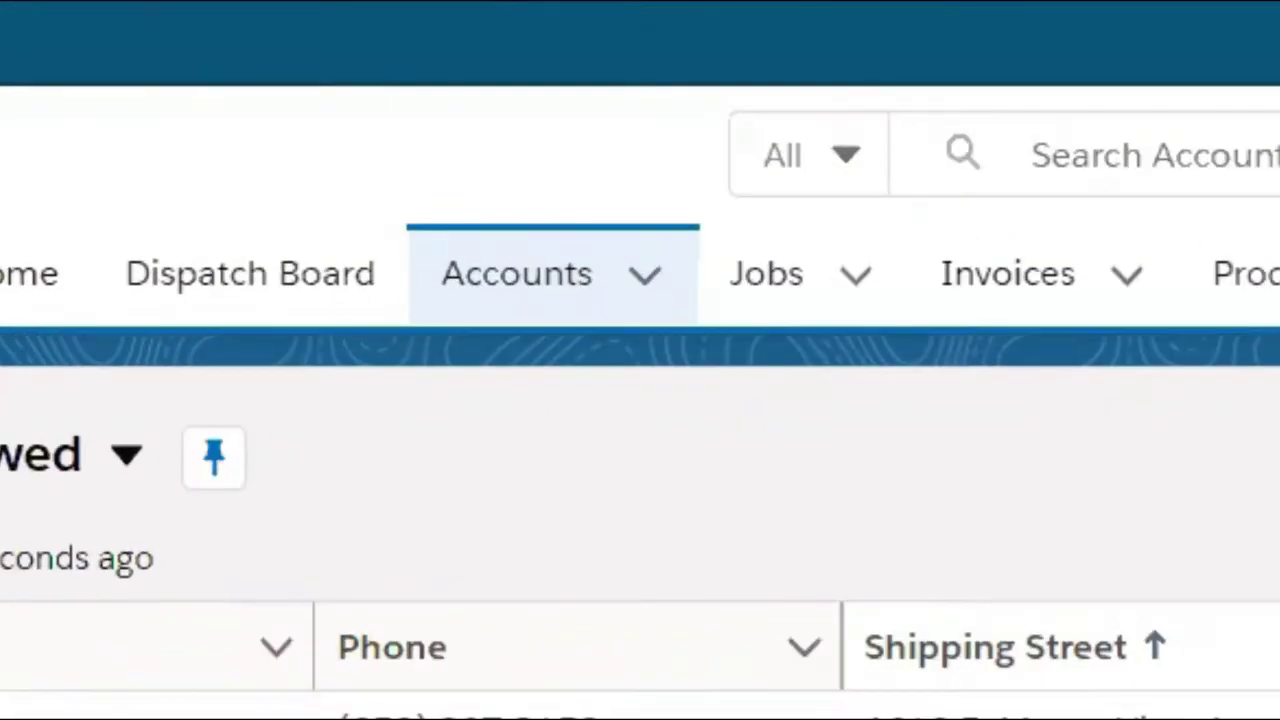
Step: Create Site account Tesla Mountain View with parent Tesla Inc and a saved shipping address in Mountain View
left_click(537, 285)
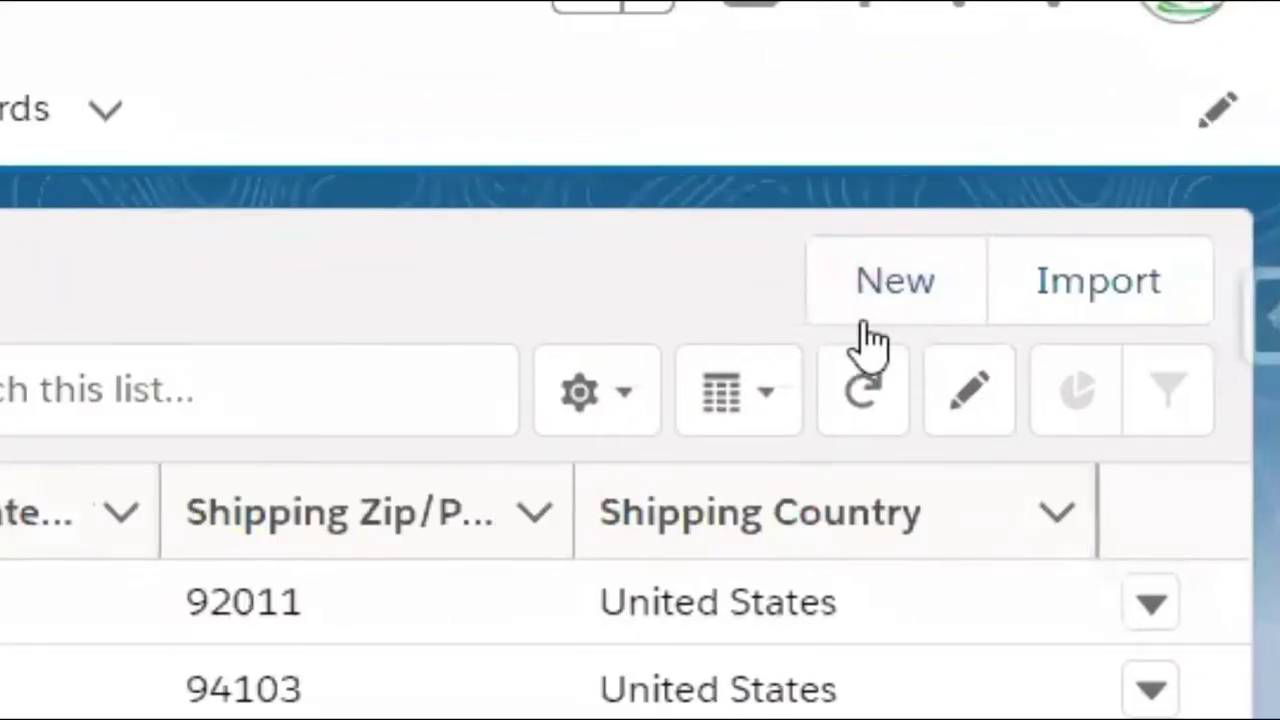
left_click(885, 285)
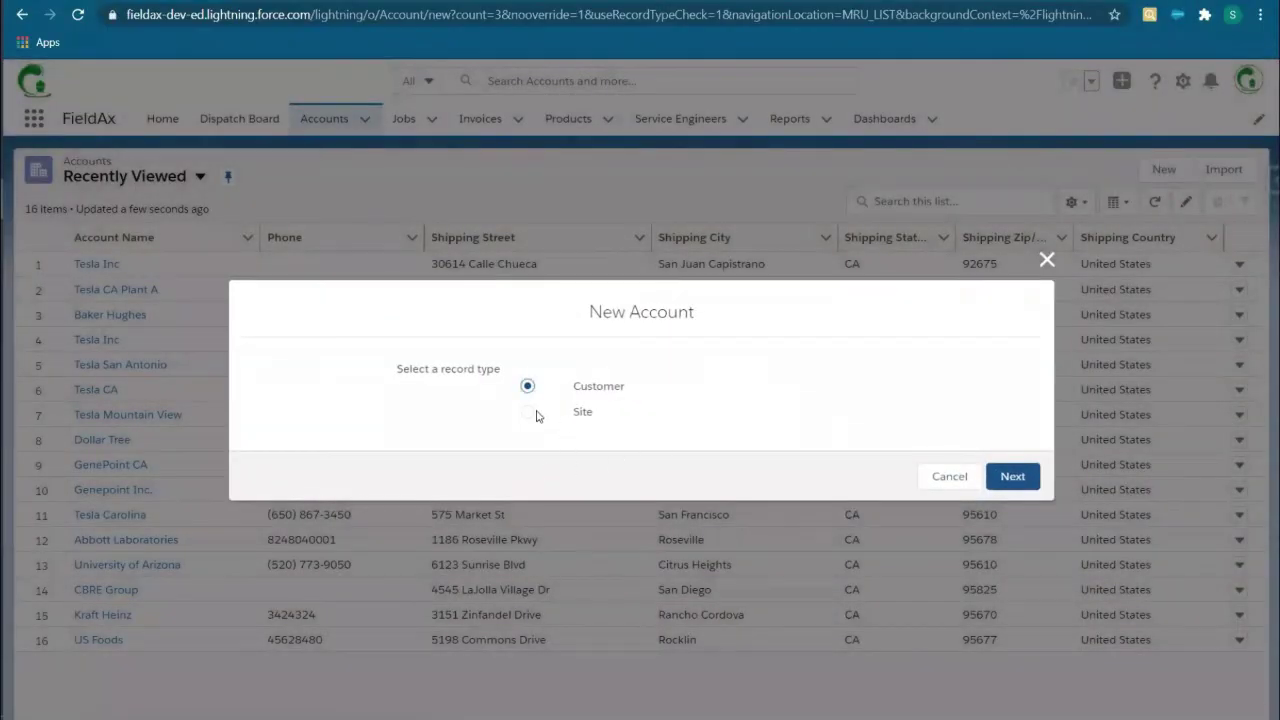
left_click(1001, 479)
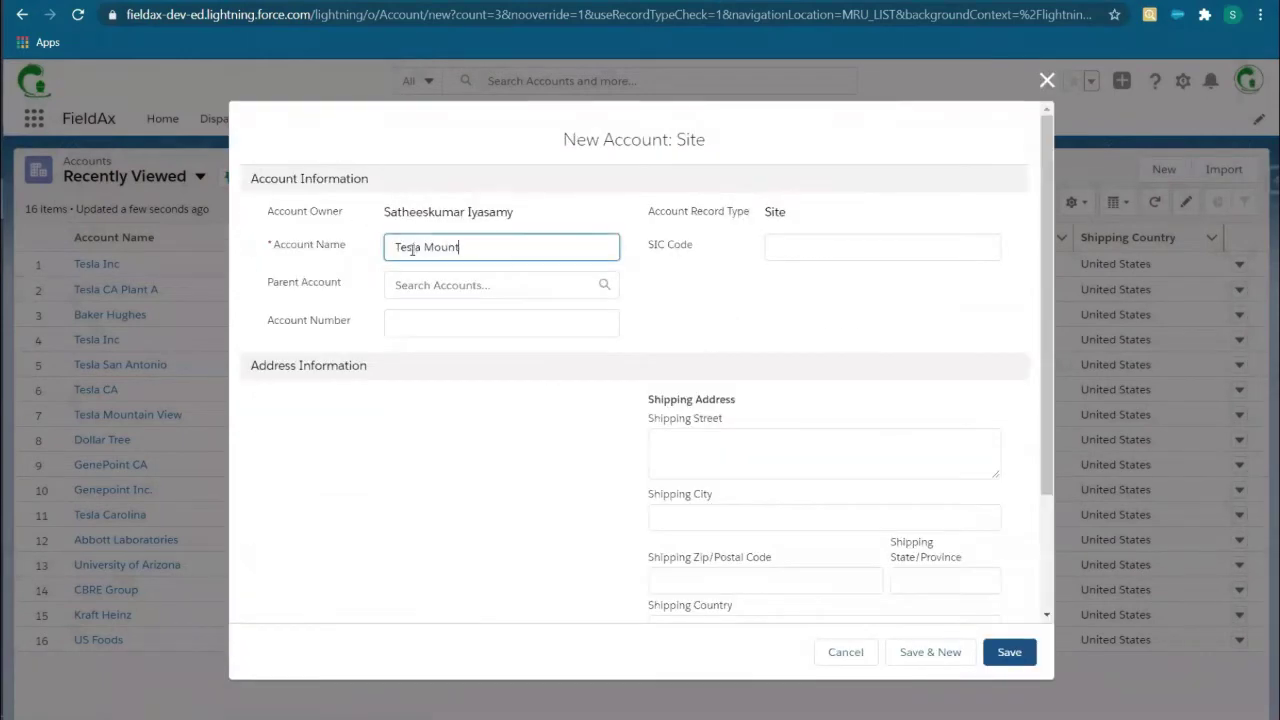
left_click(524, 285)
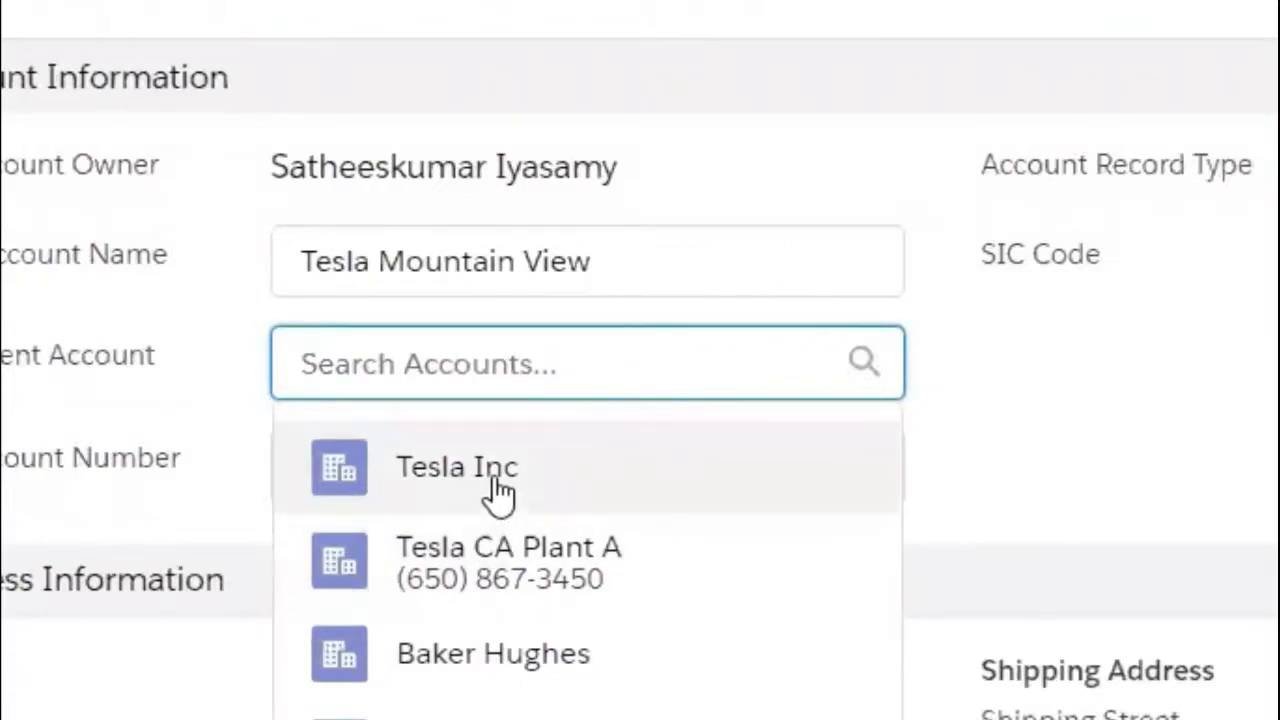
left_click(516, 484)
left_click(709, 484)
left_click(725, 519)
scroll(812, 520, "down", 2)
left_click(789, 359)
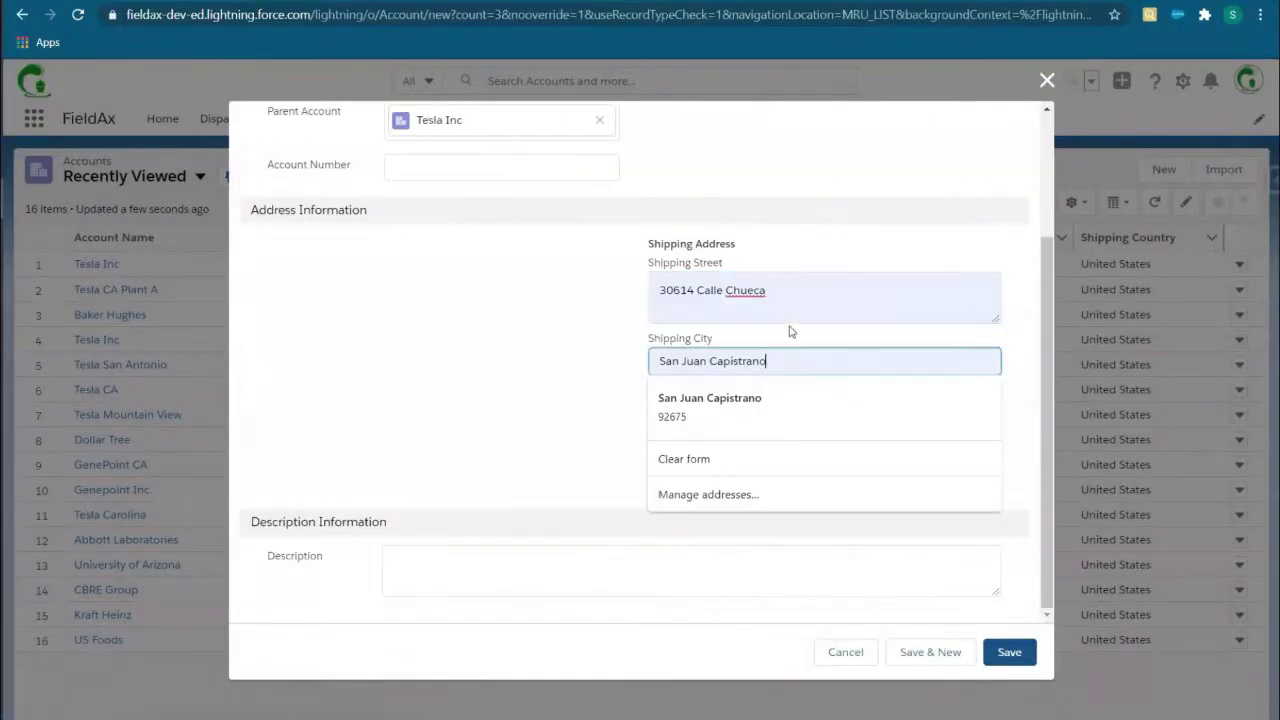
key("ctrl+a")
type("moun")
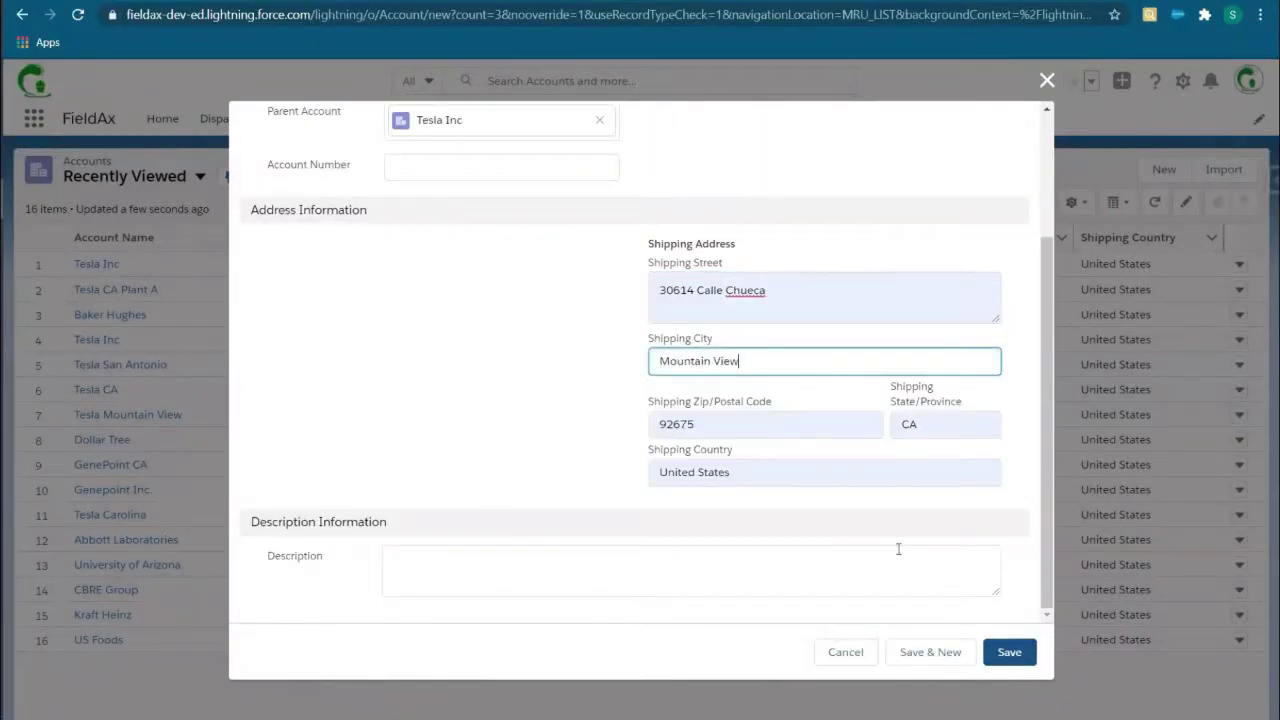
left_click(1012, 652)
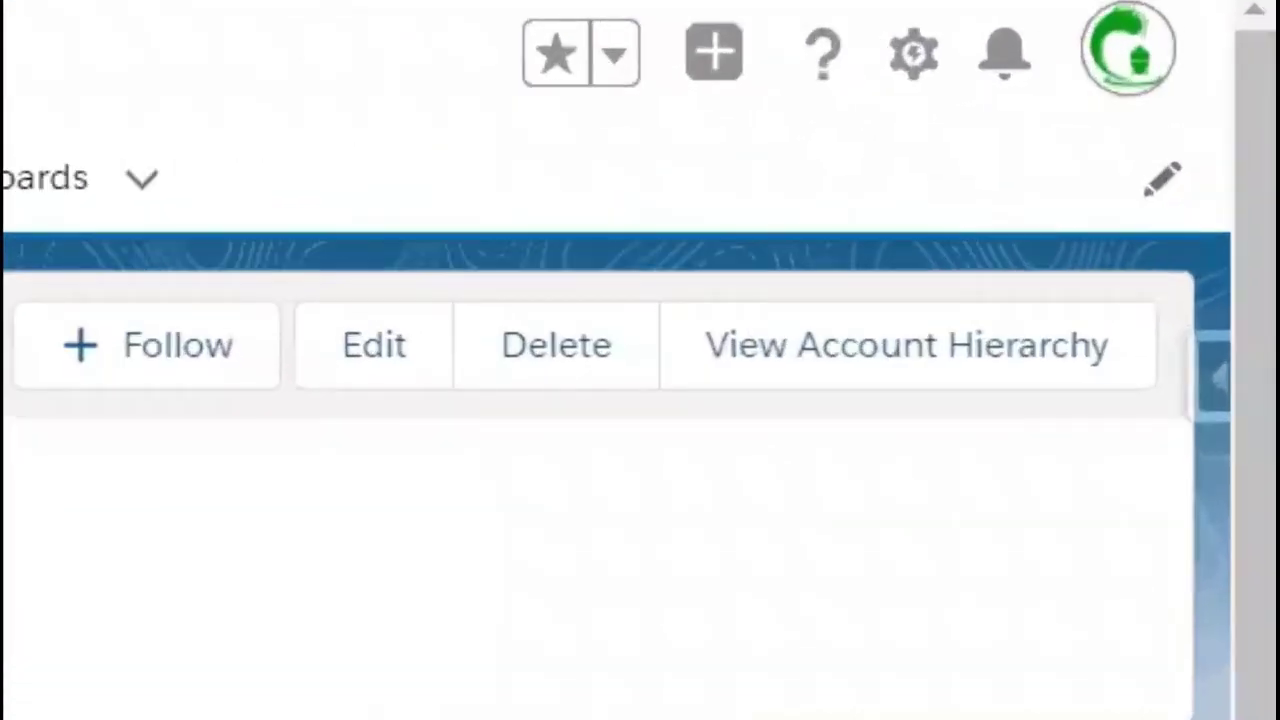
Step: View the Tesla Inc account hierarchy and open the Tesla Mountain View record
left_click(908, 368)
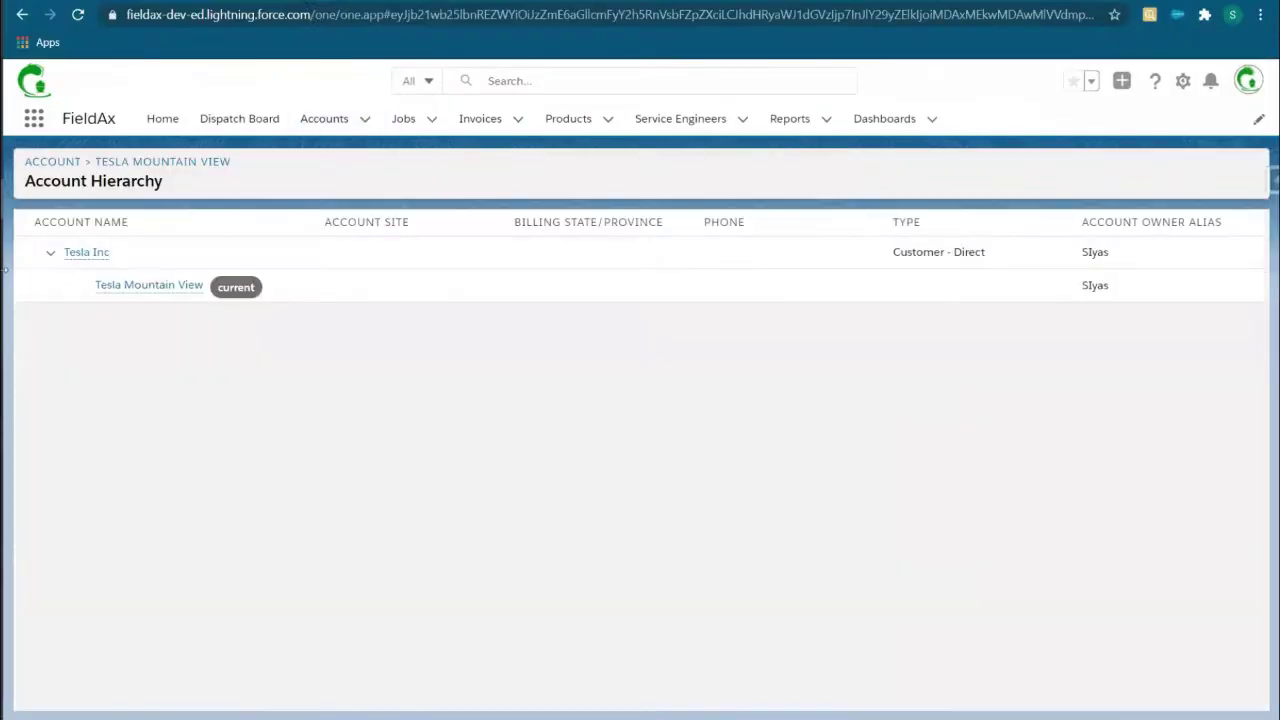
mouse_move(86, 262)
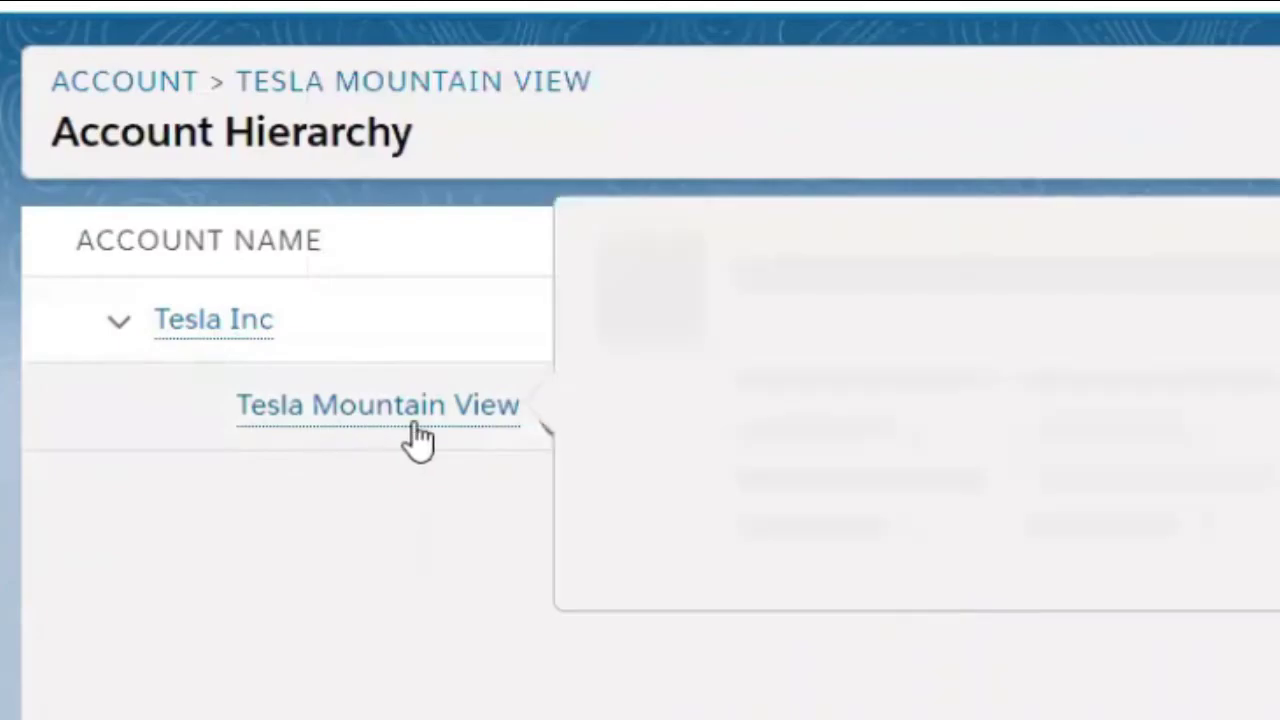
left_click(413, 425)
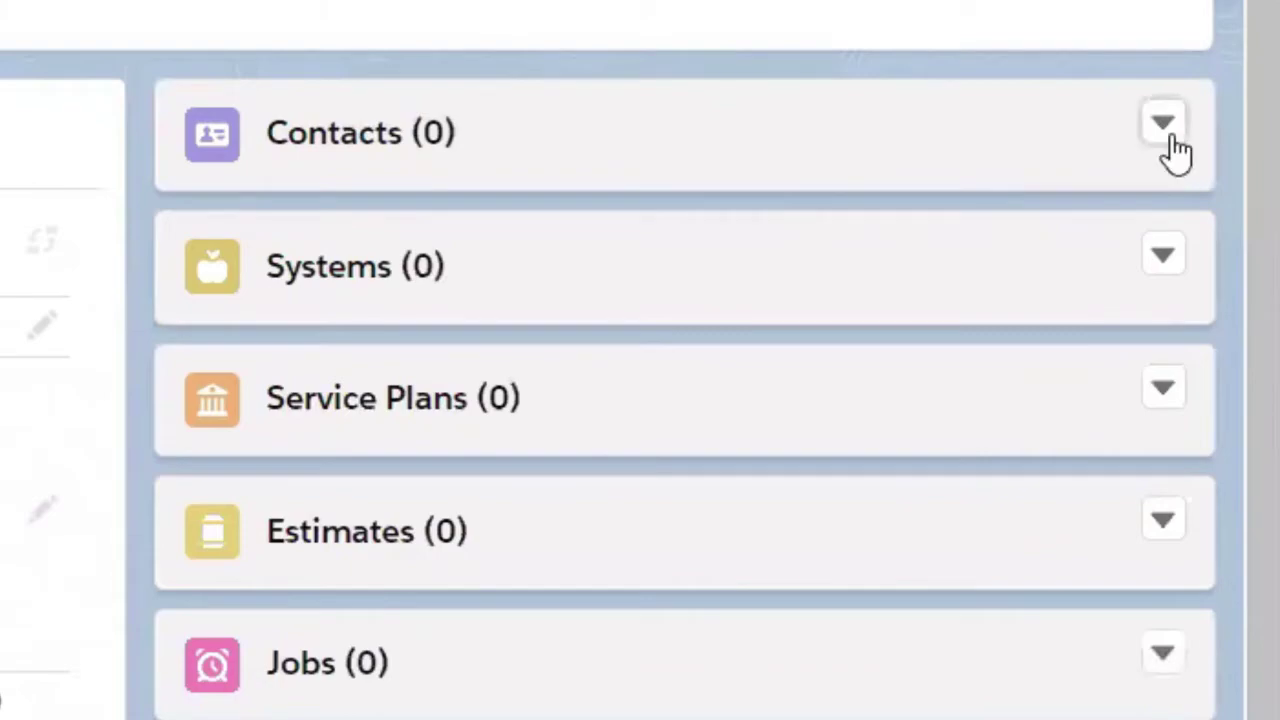
Step: Start a new contact on Tesla Mountain View with salutation Mr. and the contact's first and last name
left_click(1164, 130)
left_click(1050, 214)
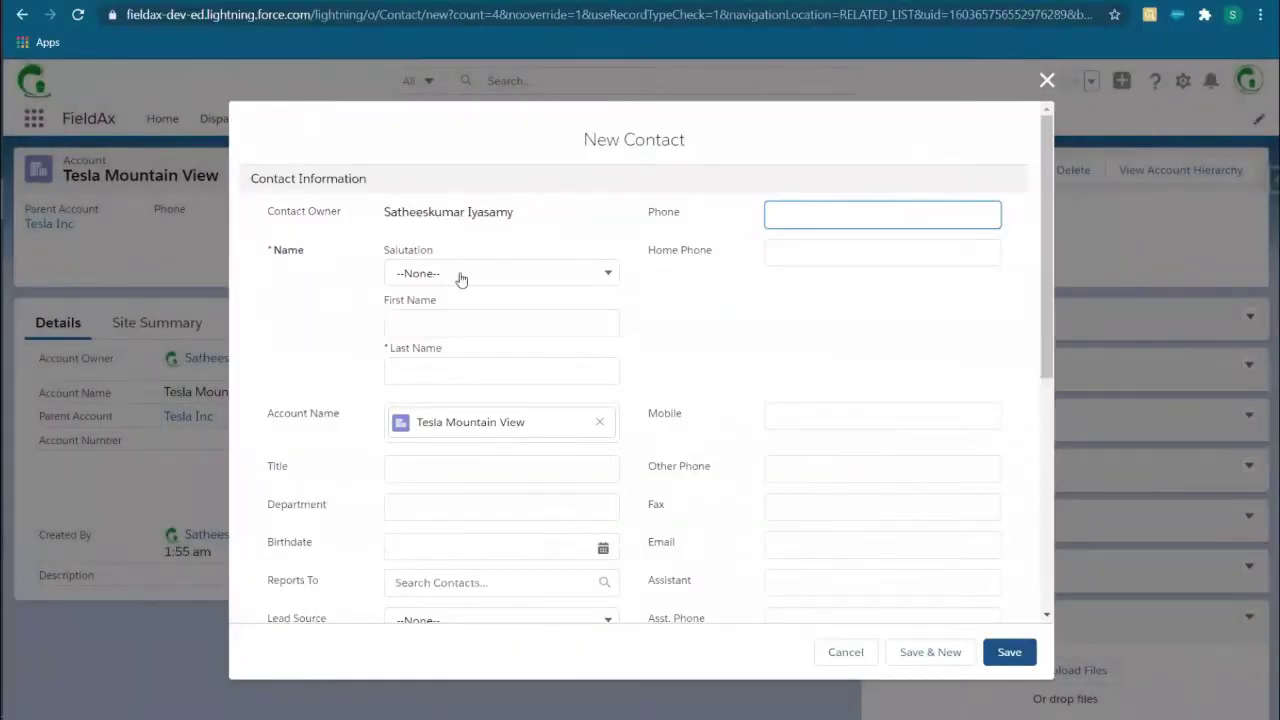
left_click(461, 273)
left_click(443, 333)
left_click(449, 322)
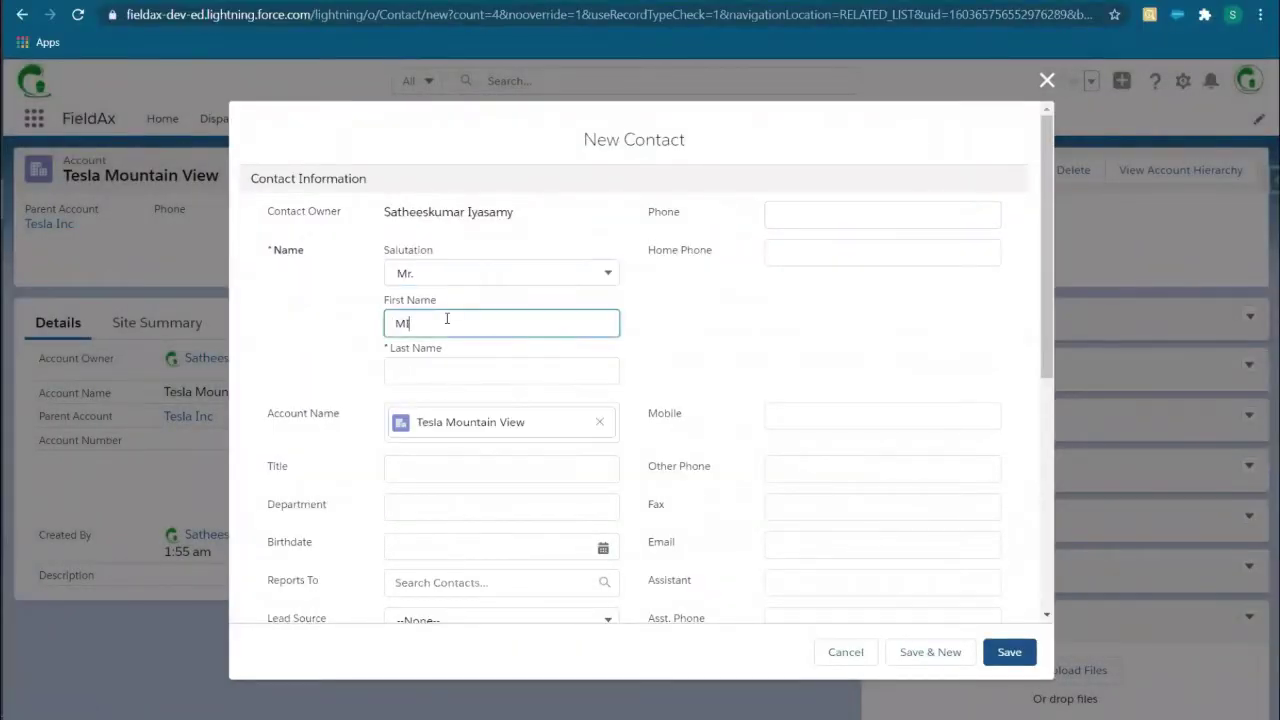
key("Tab")
key("Tab")
Step: Fill the contact's mailing and other addresses from saved suggestions and save the contact
scroll(486, 434, "down", 3)
left_click(406, 491)
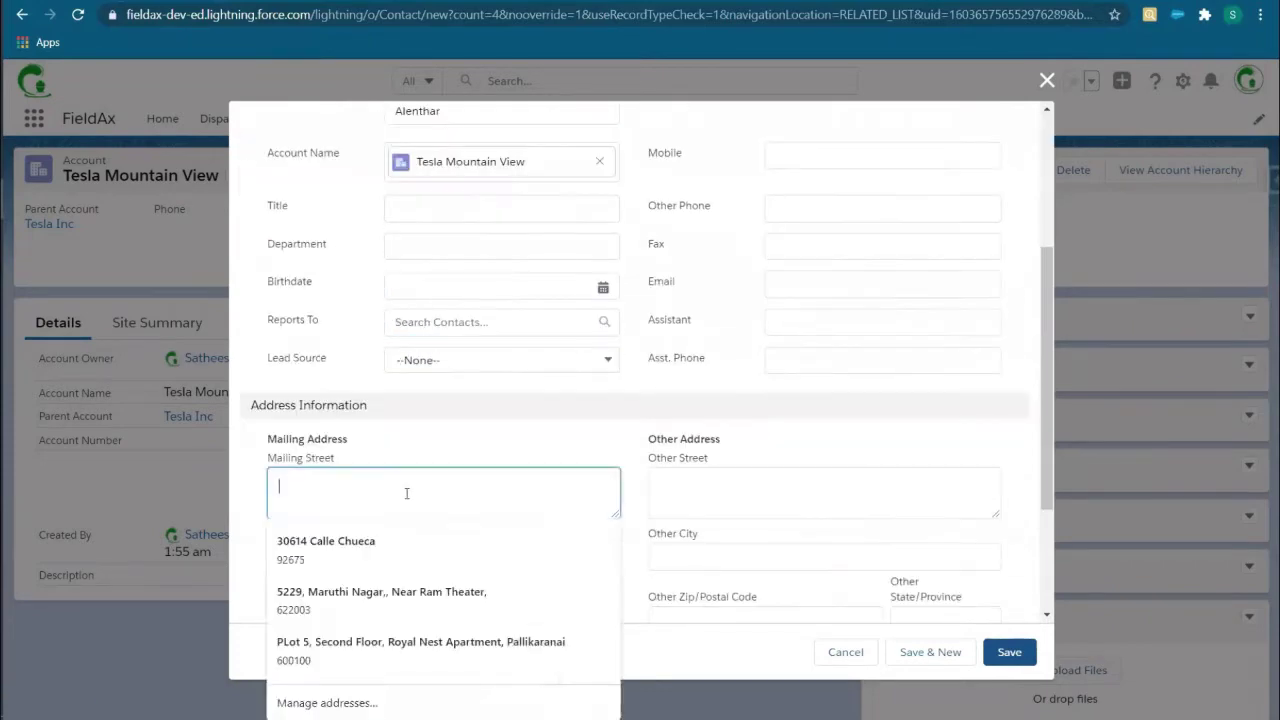
left_click(330, 545)
left_click(757, 509)
left_click(760, 548)
scroll(999, 563, "down", 2)
left_click(1009, 651)
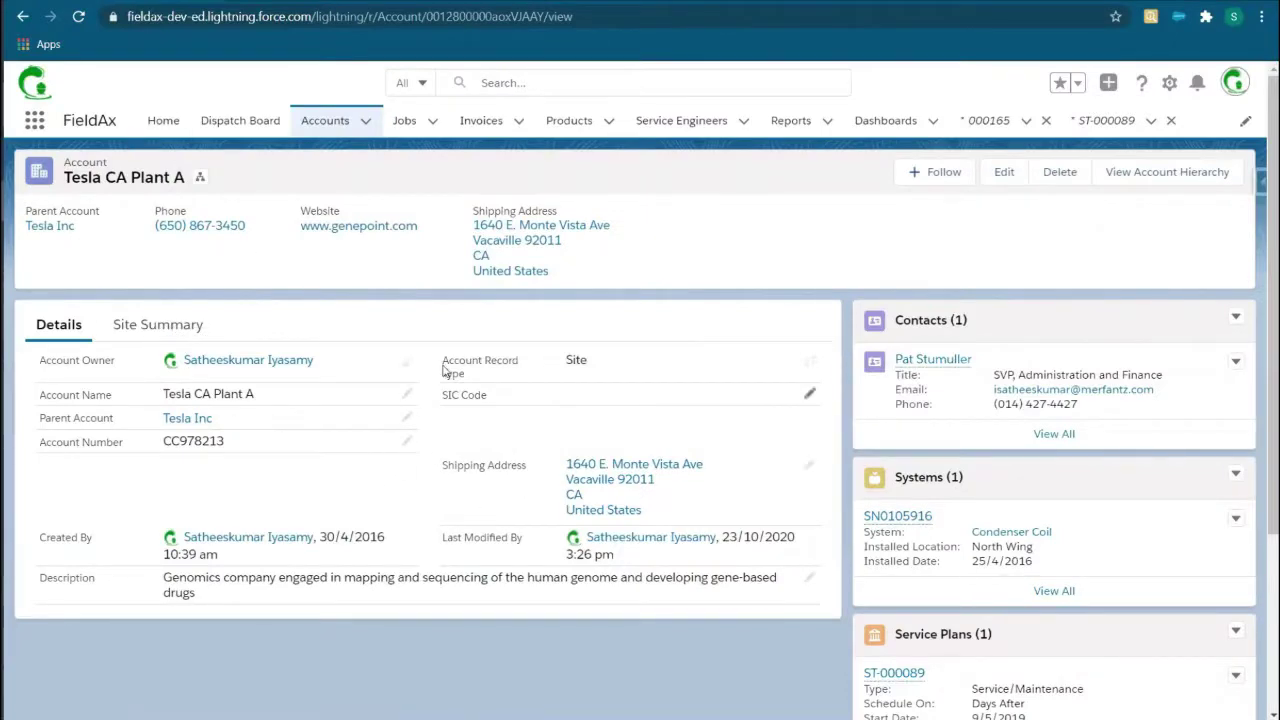
Step: Start a Service/Maintenance plan for customer Tesla CA running 1/10/2020 to 30/9/2021
scroll(694, 494, "down", 3)
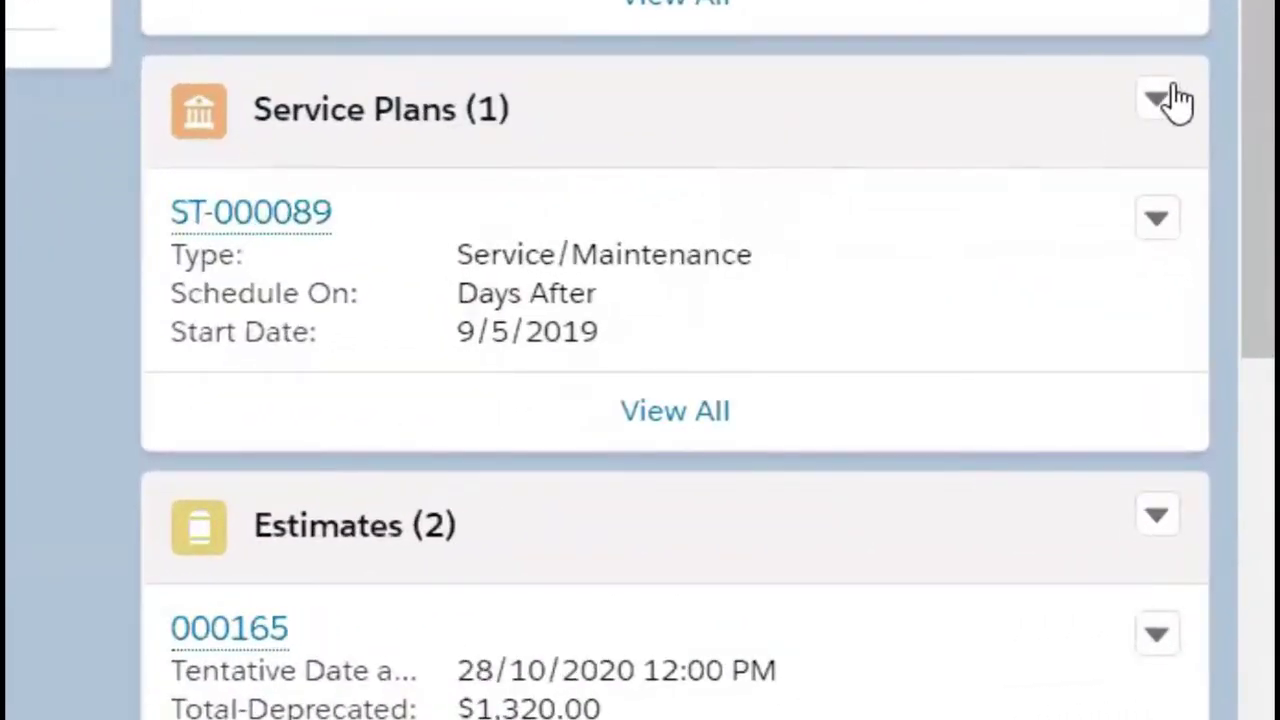
left_click(1160, 100)
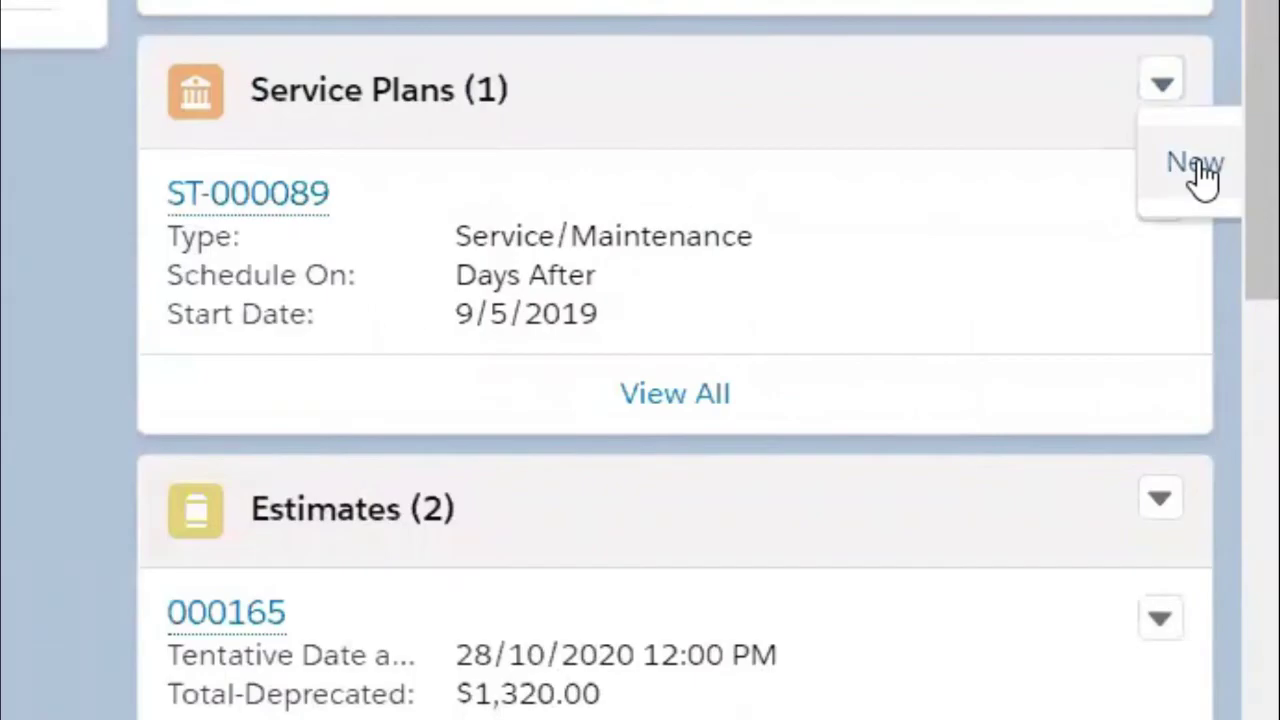
left_click(1197, 166)
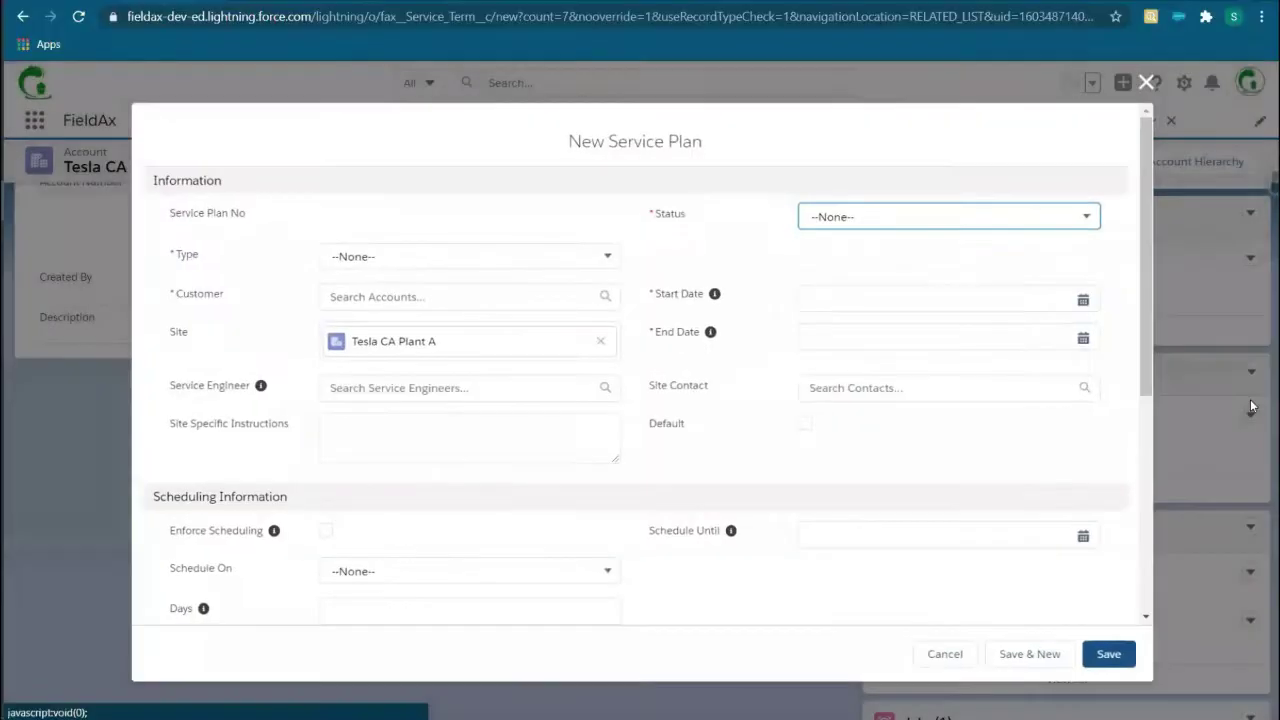
left_click(409, 254)
left_click(400, 346)
left_click(417, 295)
left_click(380, 437)
left_click(887, 294)
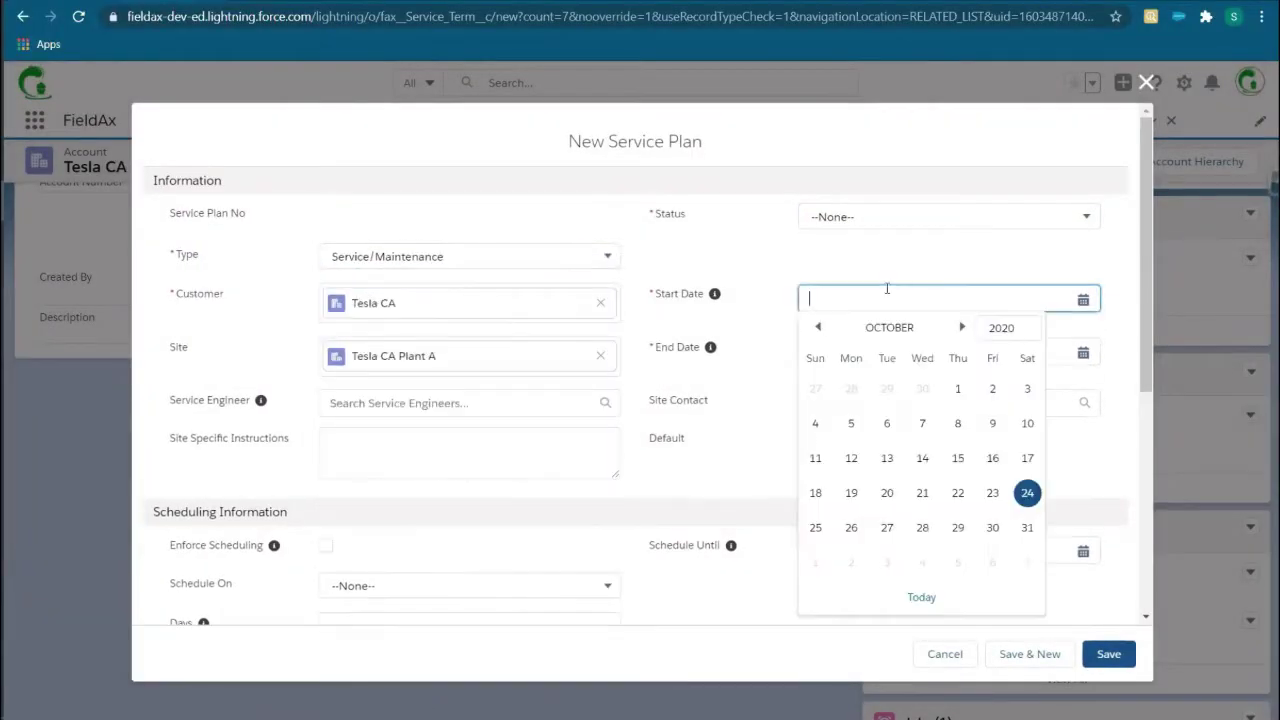
left_click(957, 388)
left_click(1001, 327)
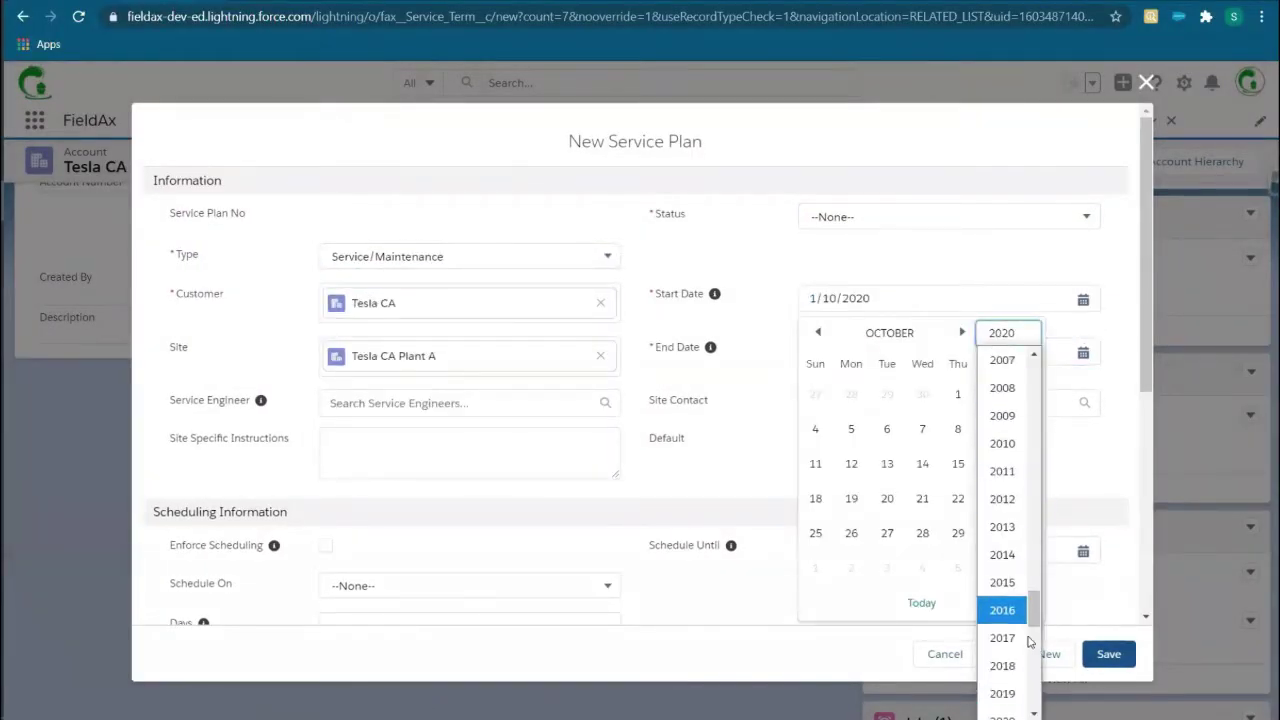
left_click(427, 402)
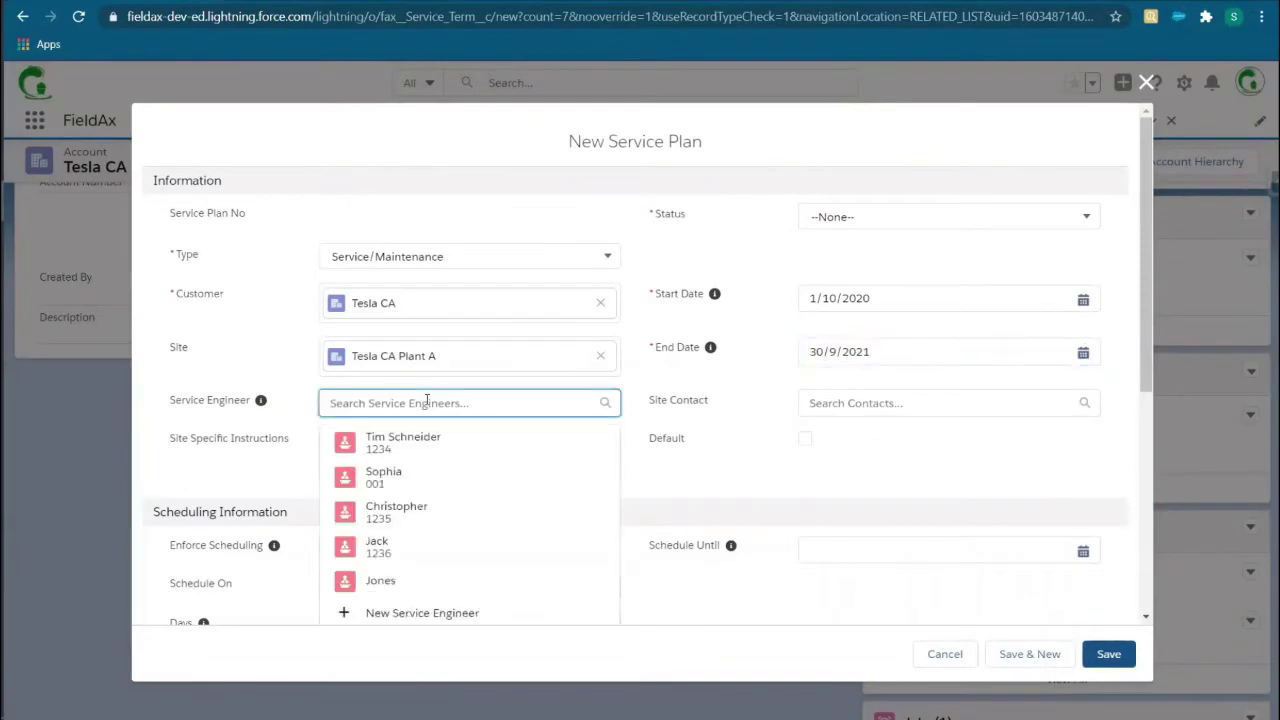
left_click(420, 466)
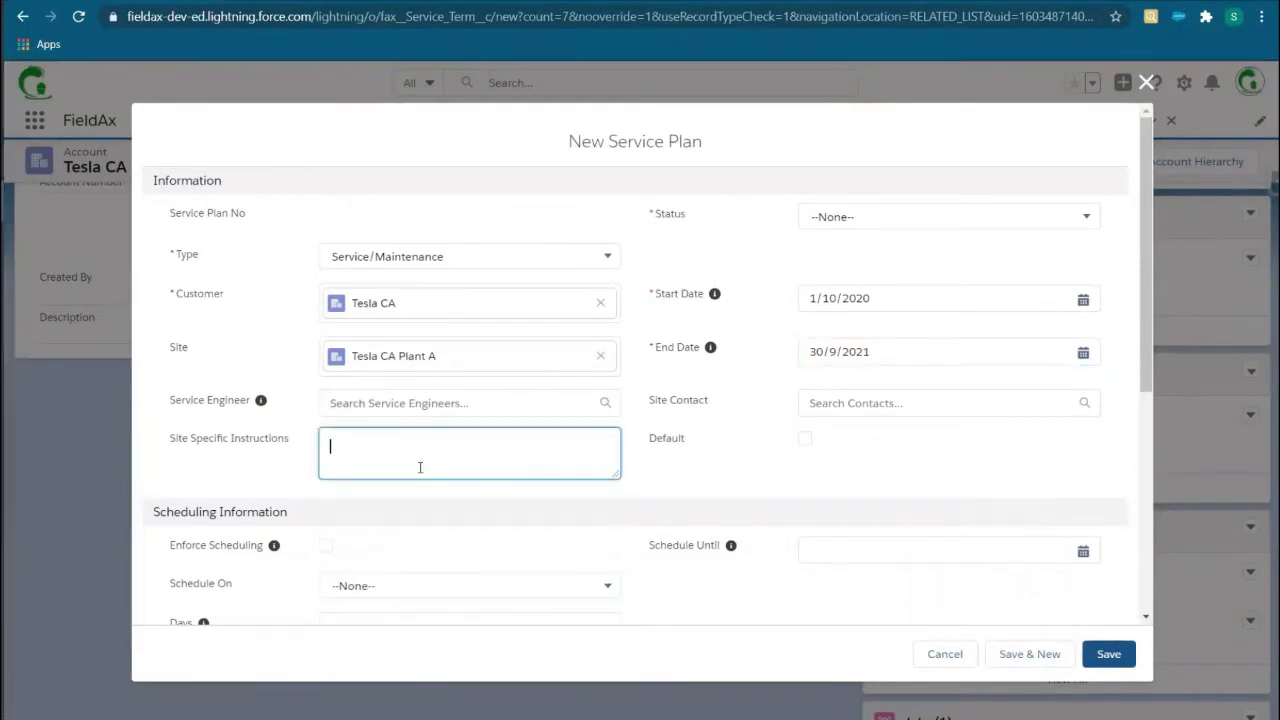
Step: Schedule visits 90 days after, use Standard Price Book, charge 250 standard and 300 out-of-hours, and save
scroll(420, 466, "down", 3)
left_click(389, 328)
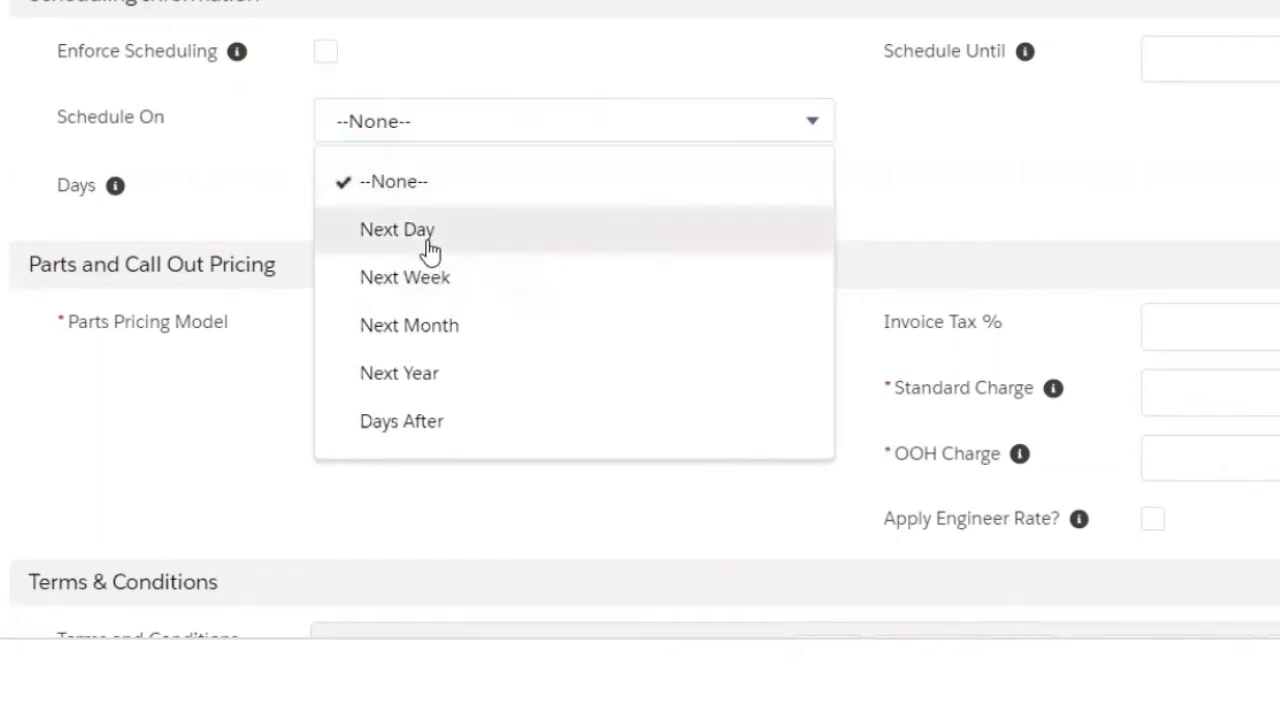
left_click(401, 421)
left_click(400, 193)
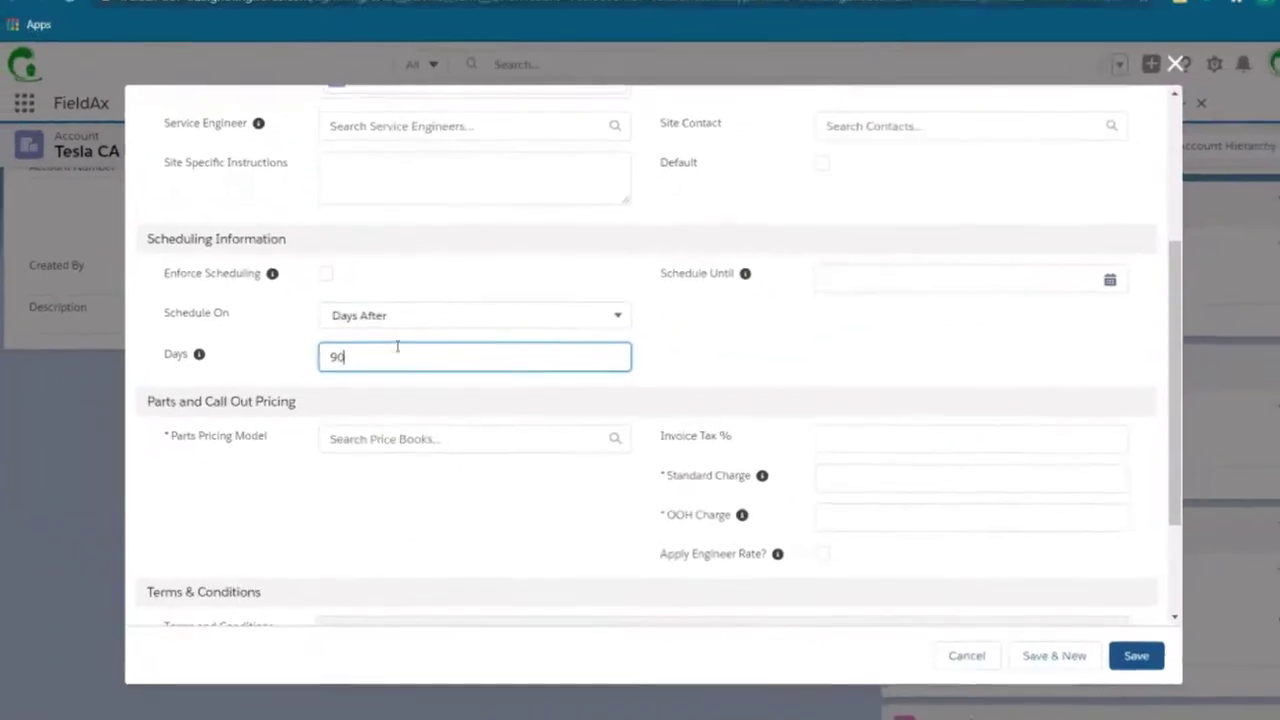
left_click(562, 316)
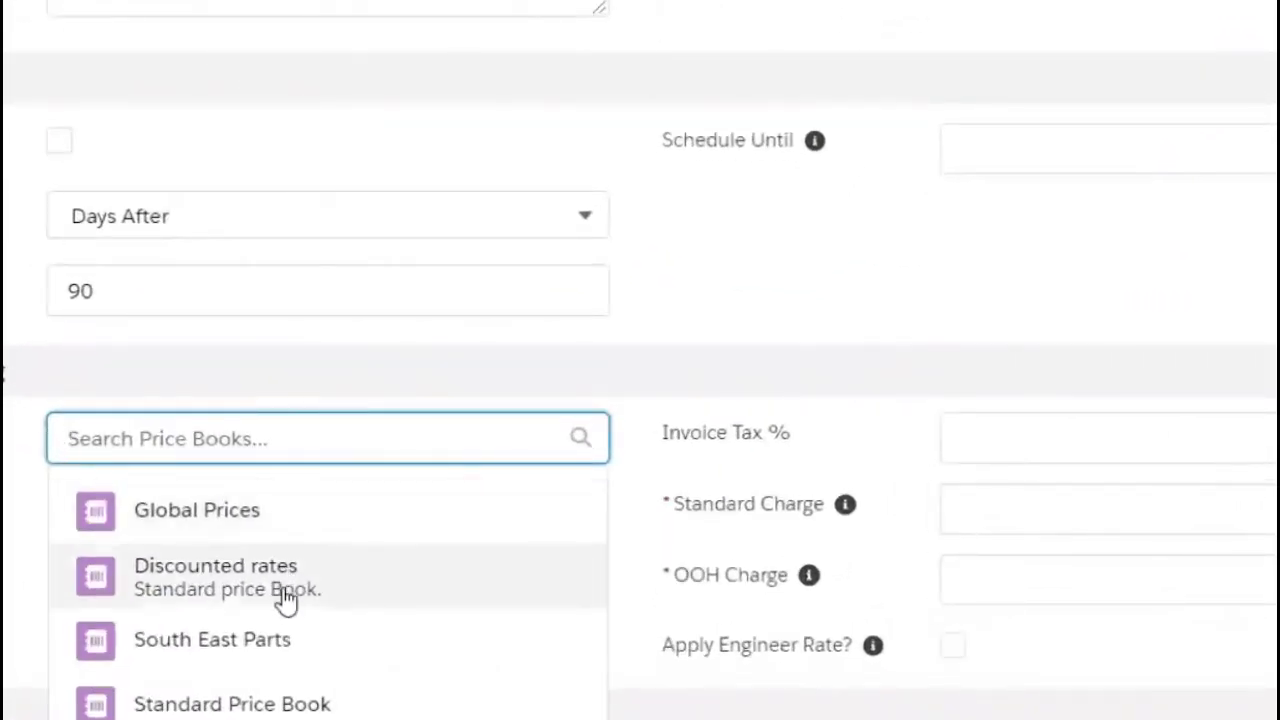
left_click(305, 705)
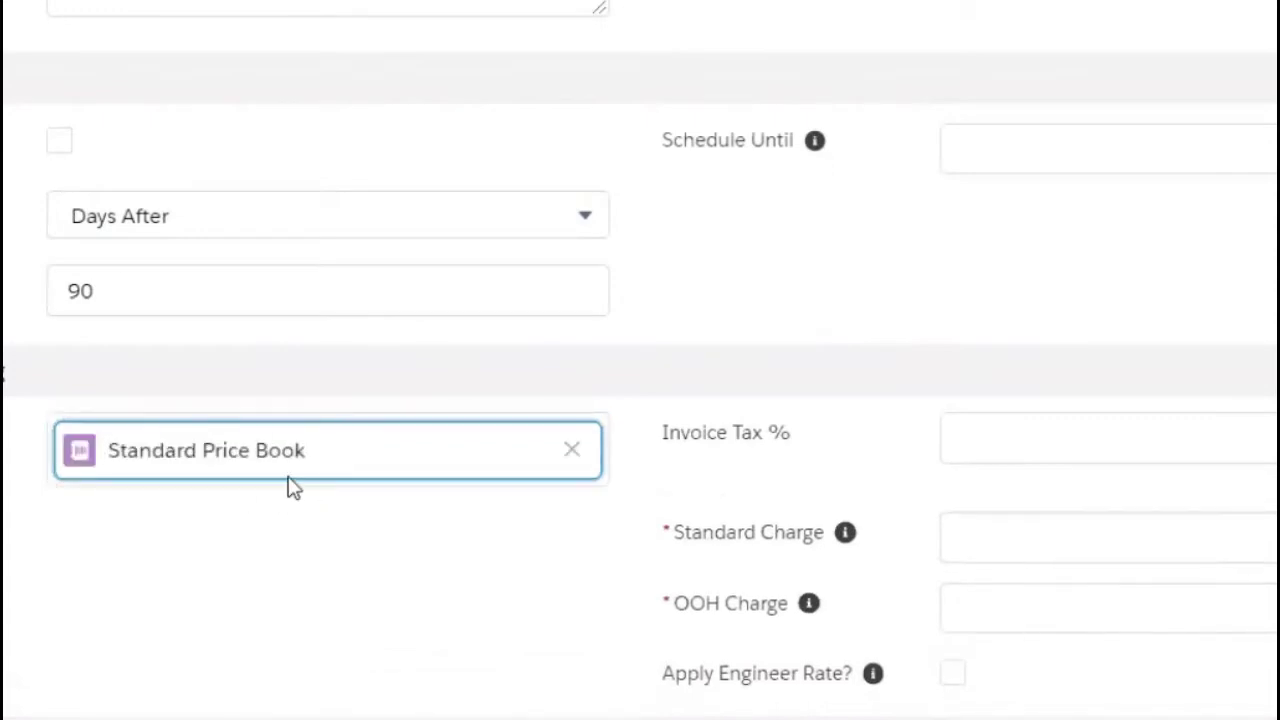
left_click(997, 527)
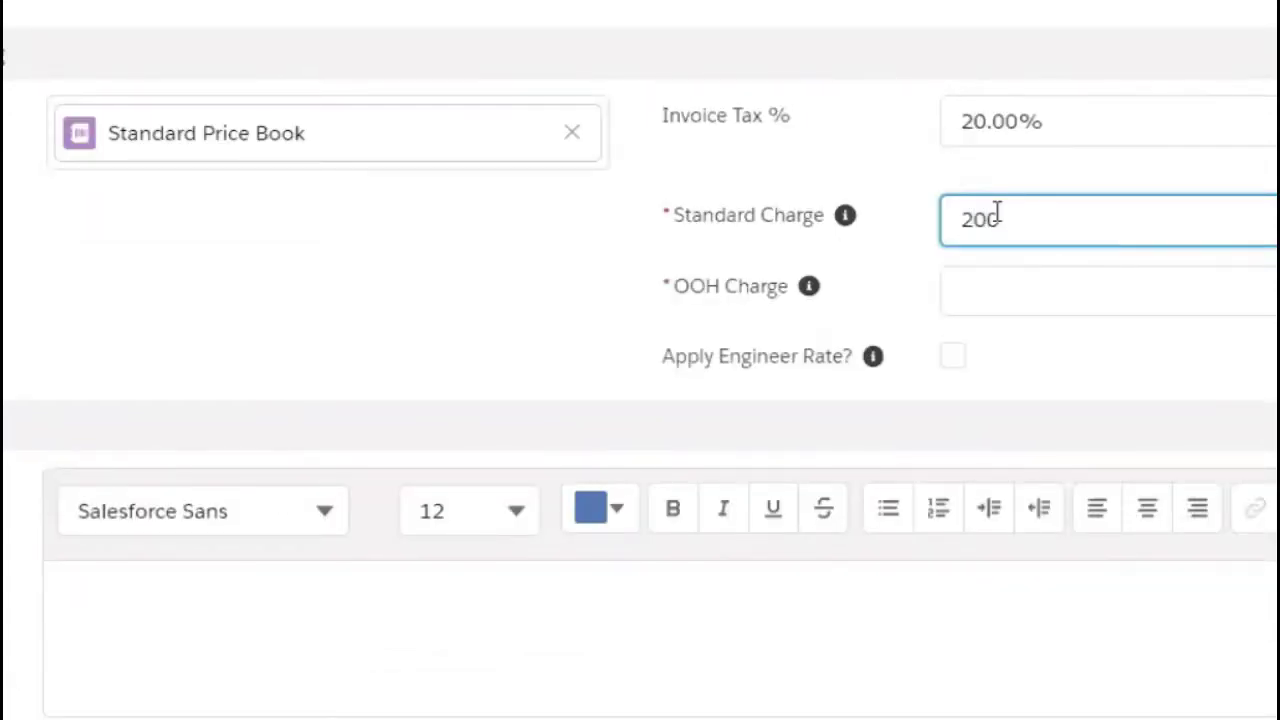
left_click(1006, 297)
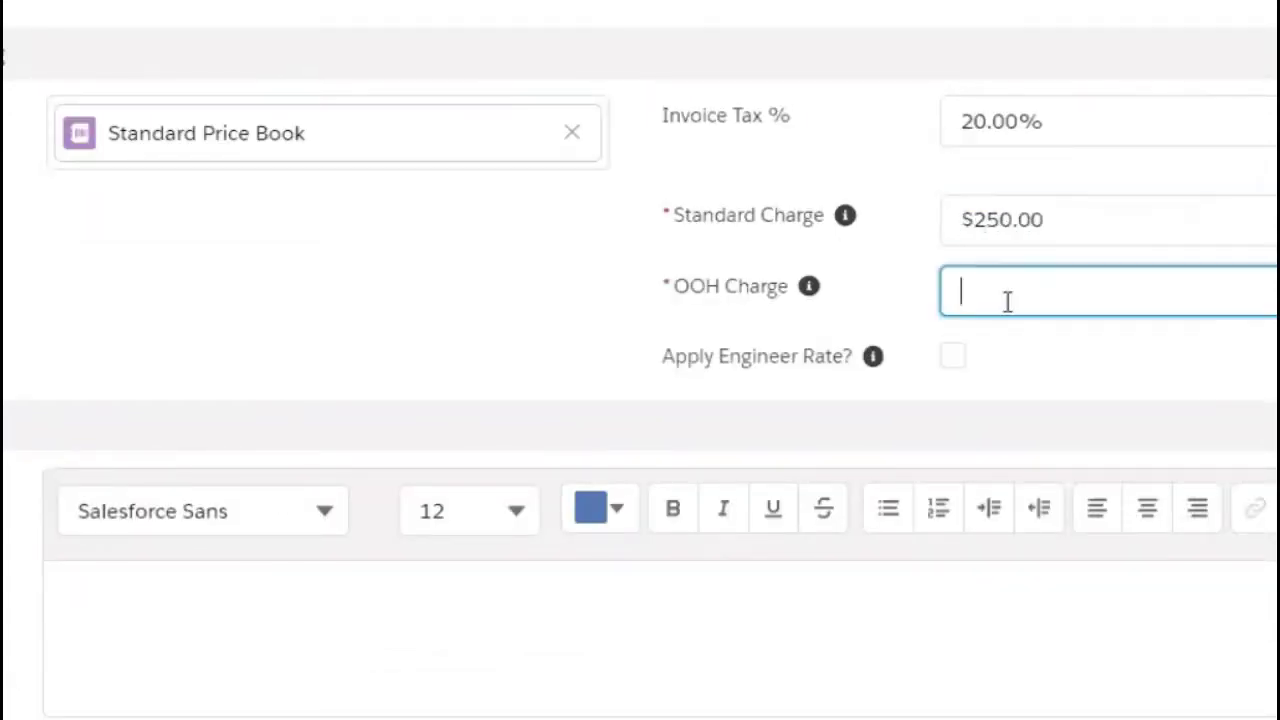
type("300")
left_click(1146, 671)
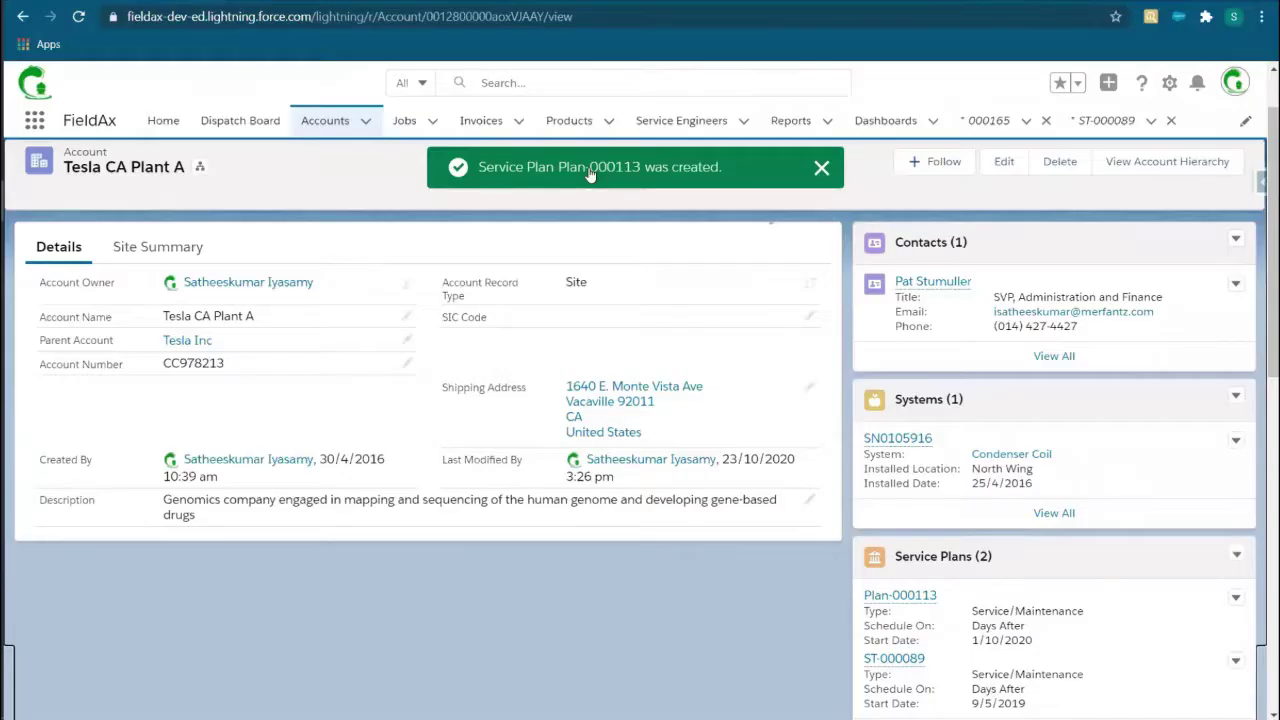
Step: Open service plan Plan-000113, then return to Tesla CA Plant A's Estimates list
left_click(599, 167)
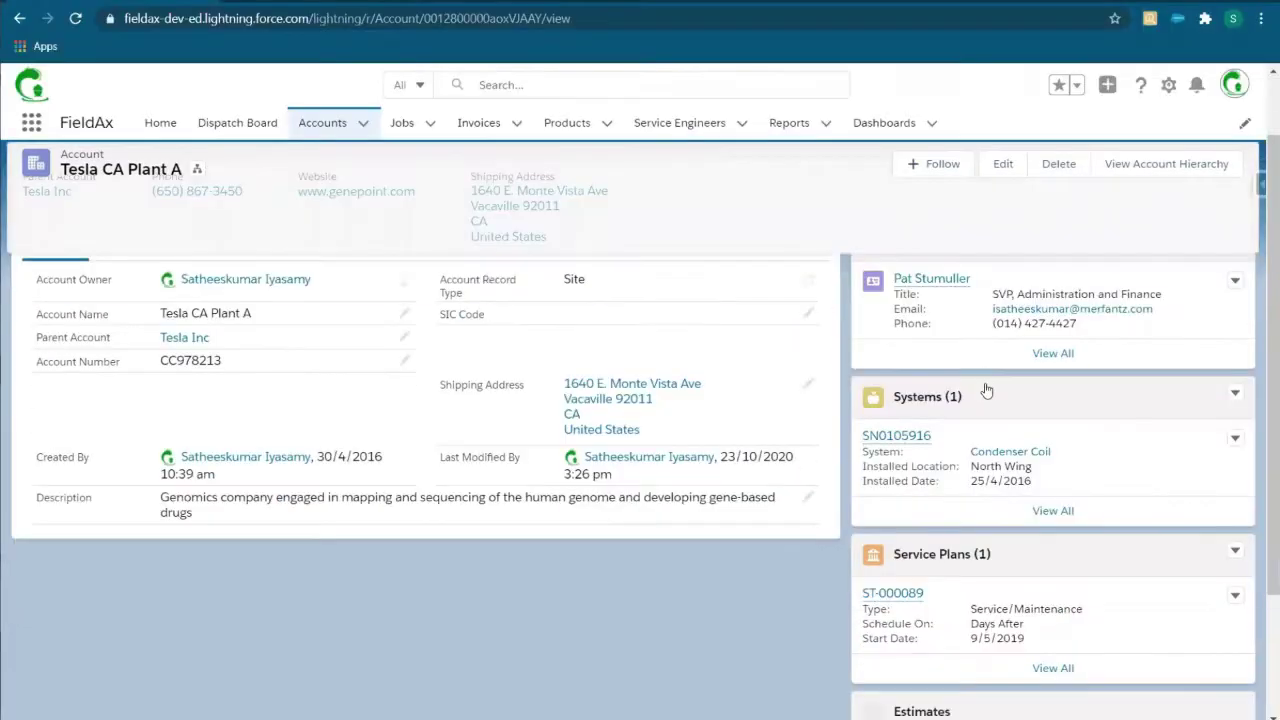
scroll(974, 343, "down", 3)
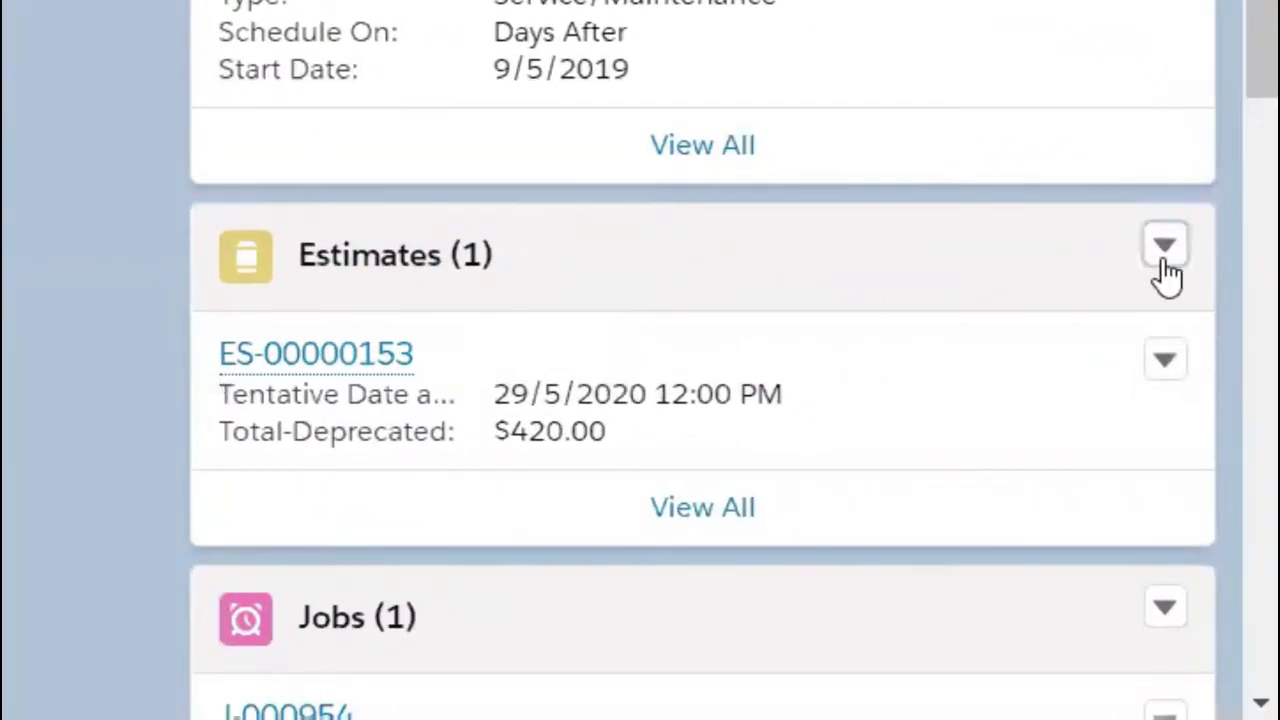
Step: Create an estimate with the site contact, tentative date 28/10/2020 and an AC gas-filling work description
left_click(1165, 262)
left_click(1049, 323)
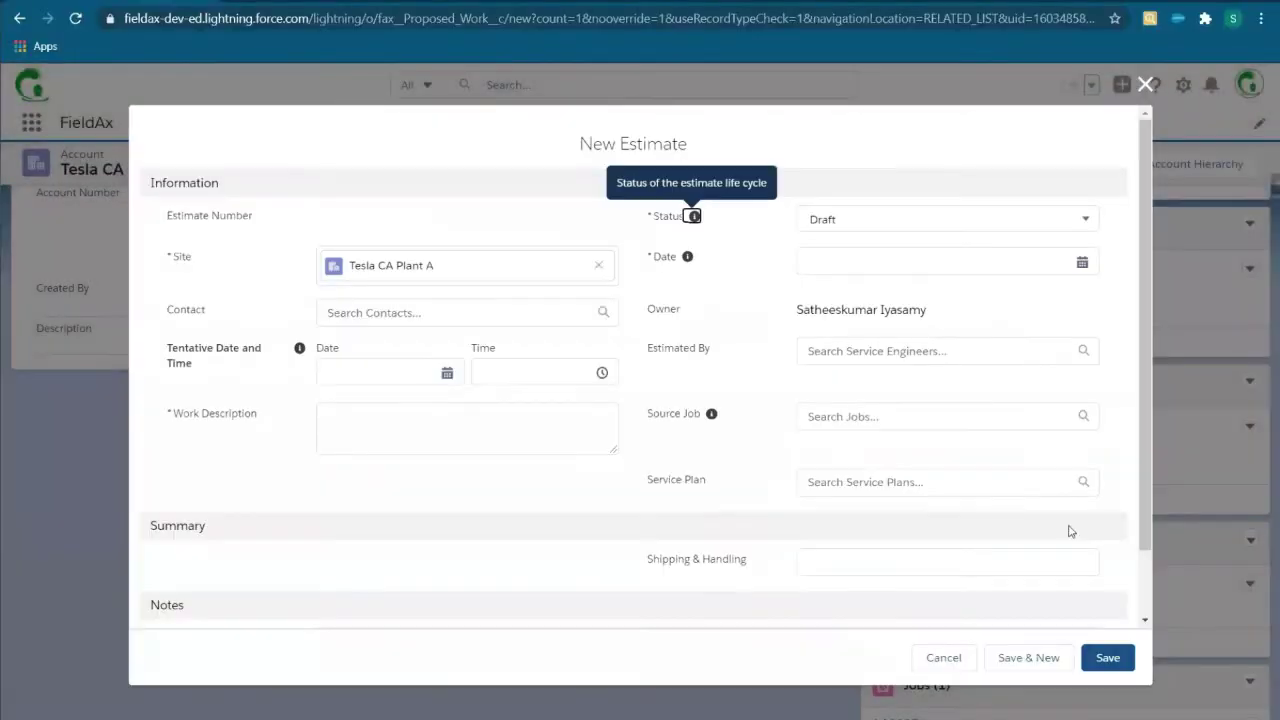
left_click(460, 312)
left_click(400, 379)
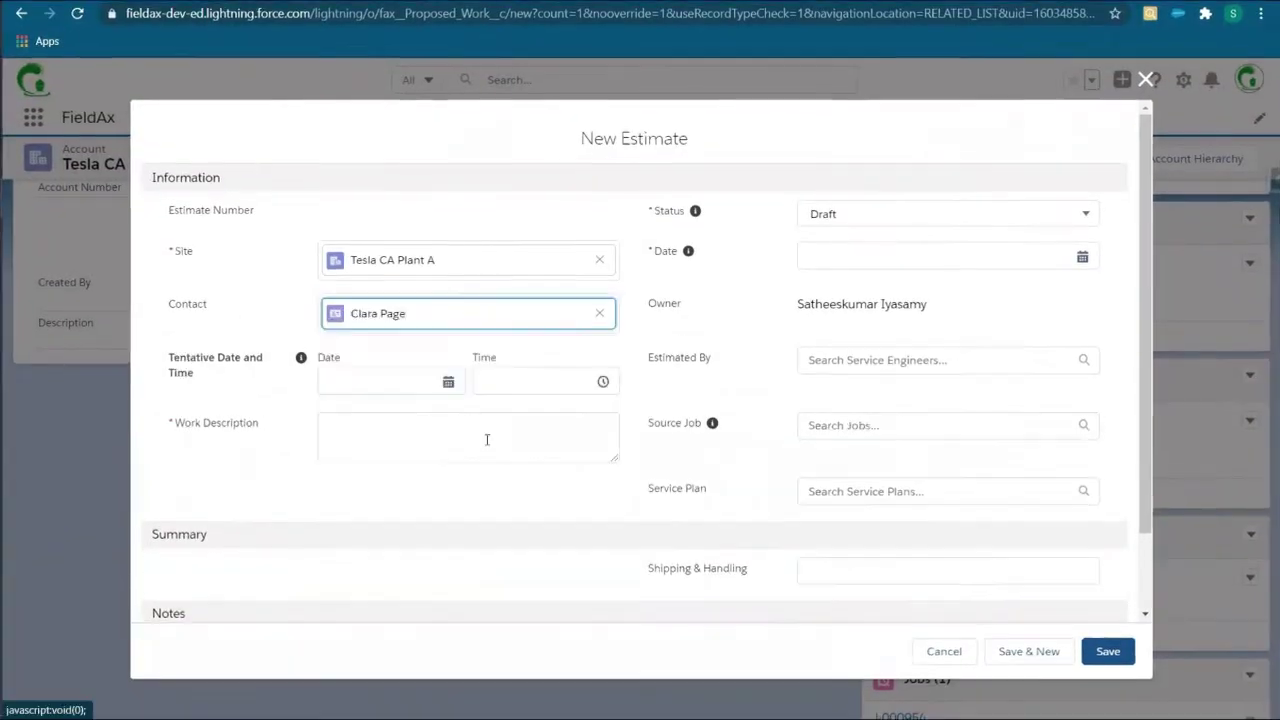
left_click(409, 381)
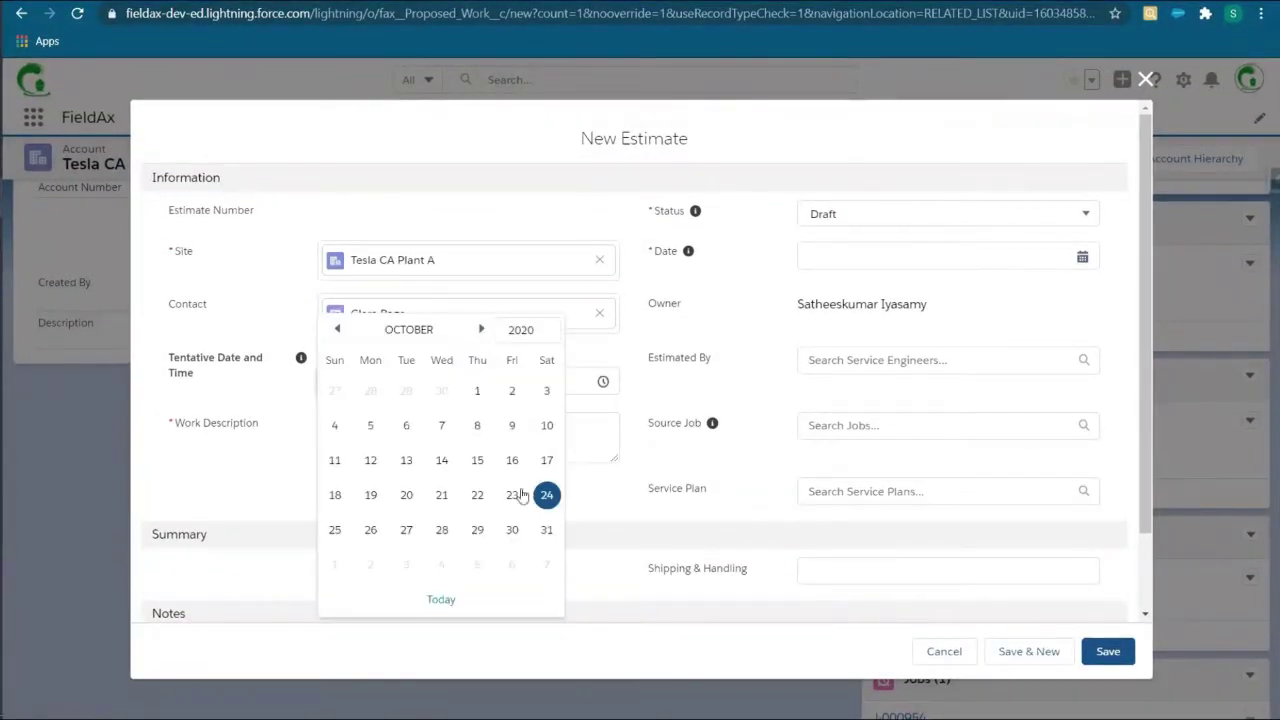
left_click(443, 530)
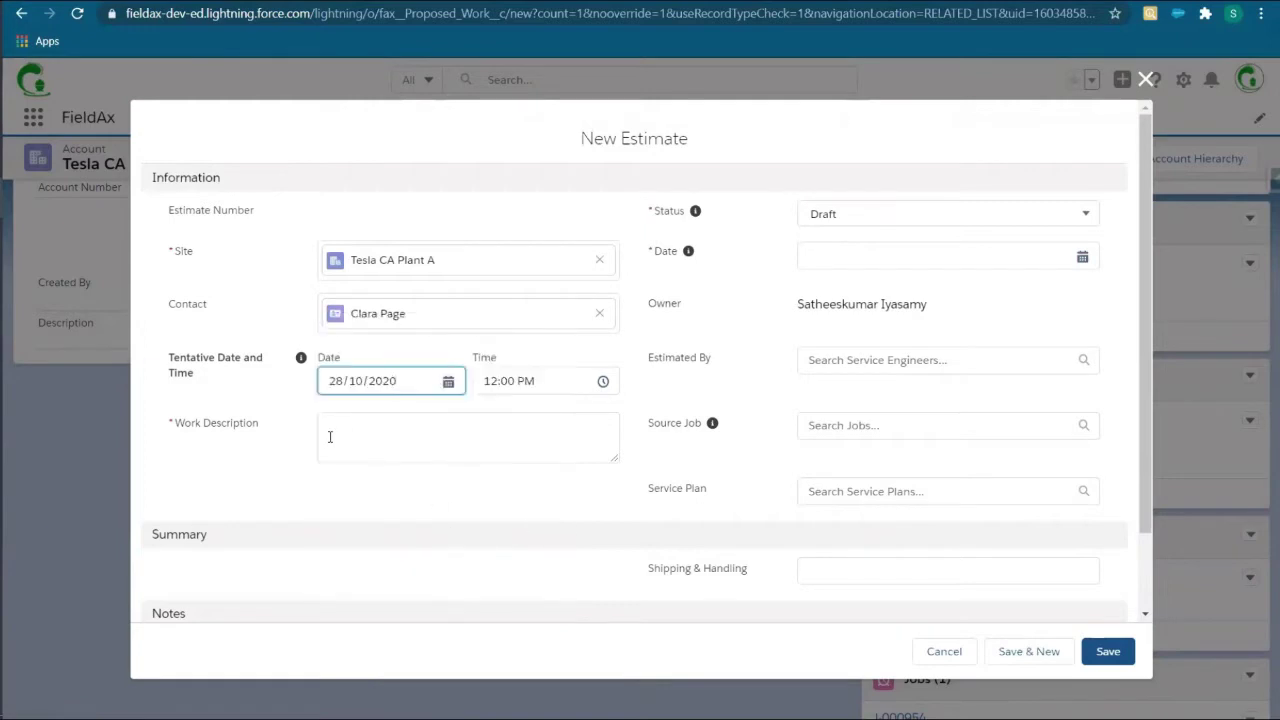
left_click(368, 441)
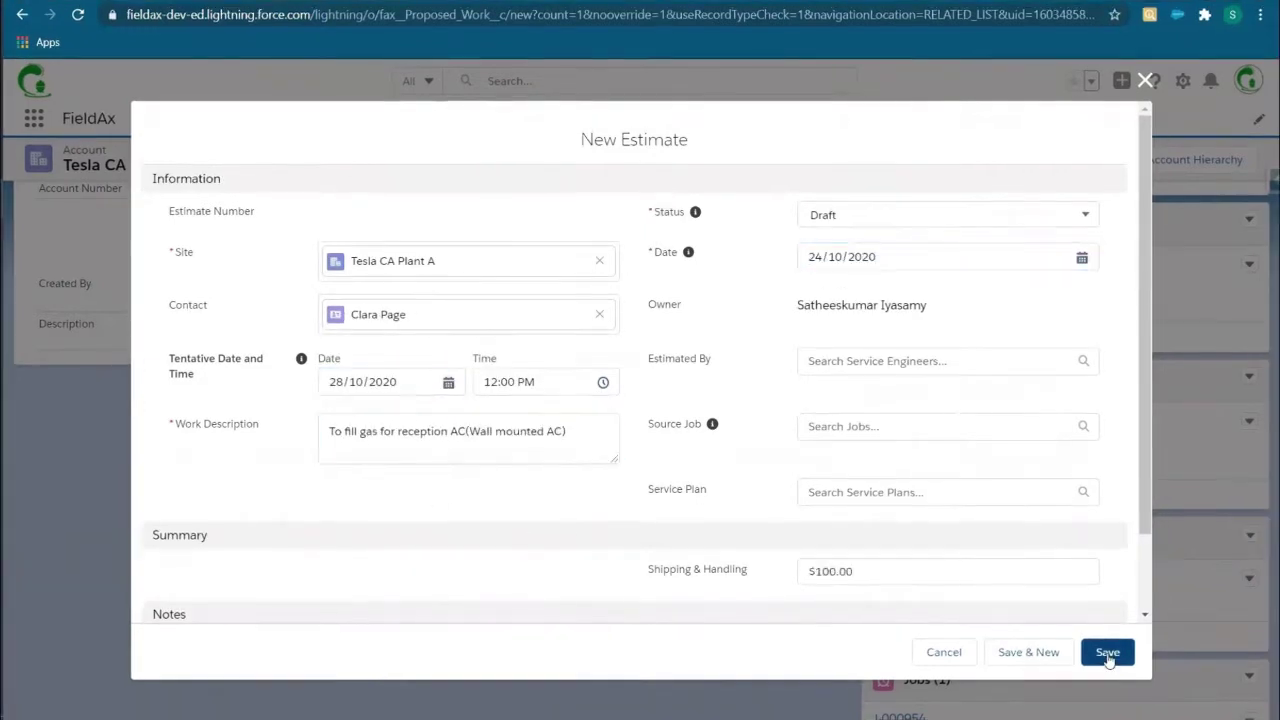
left_click(1107, 652)
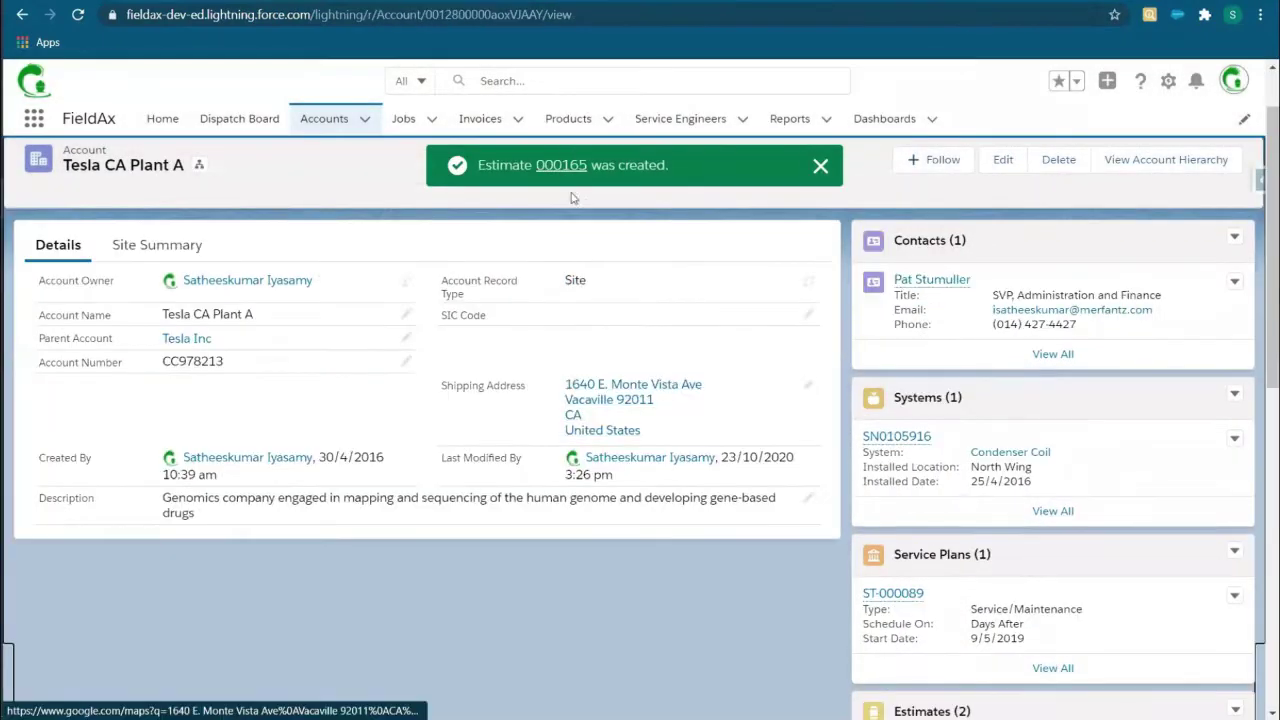
Step: Open estimate 000165 and add system SN0105916 with the comment 'Filling gas'
left_click(551, 167)
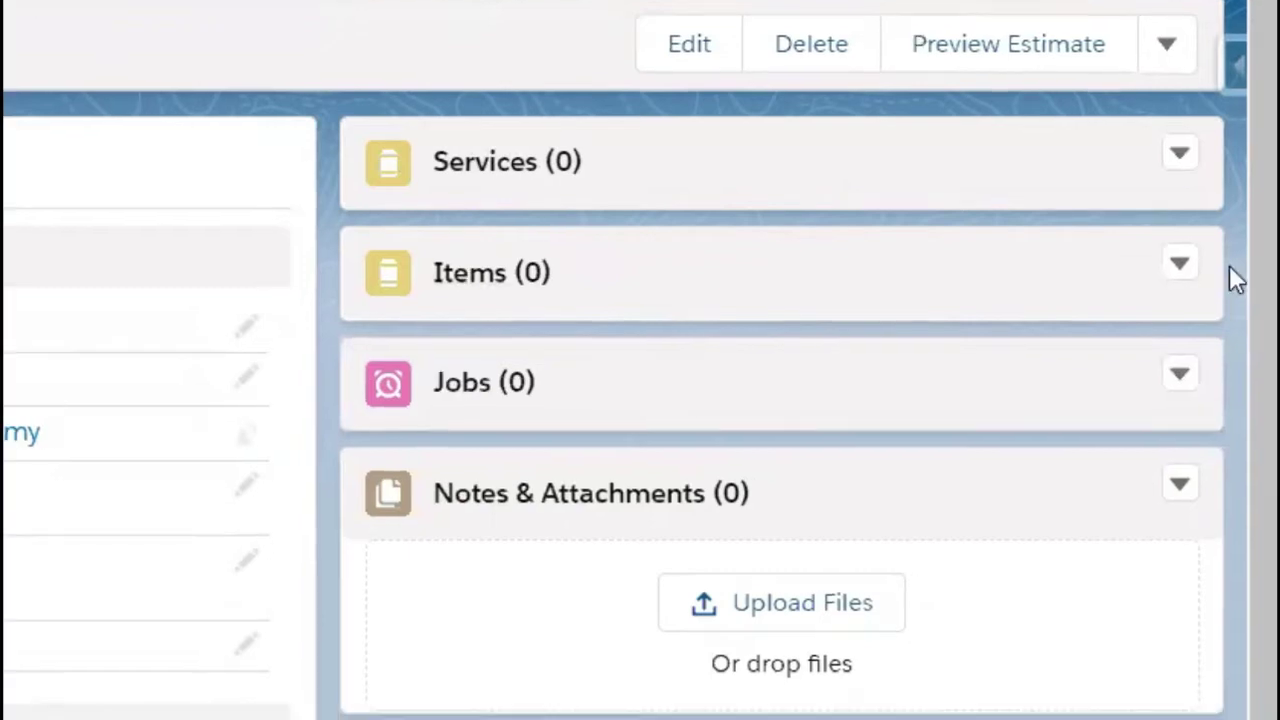
left_click(1182, 168)
left_click(1057, 221)
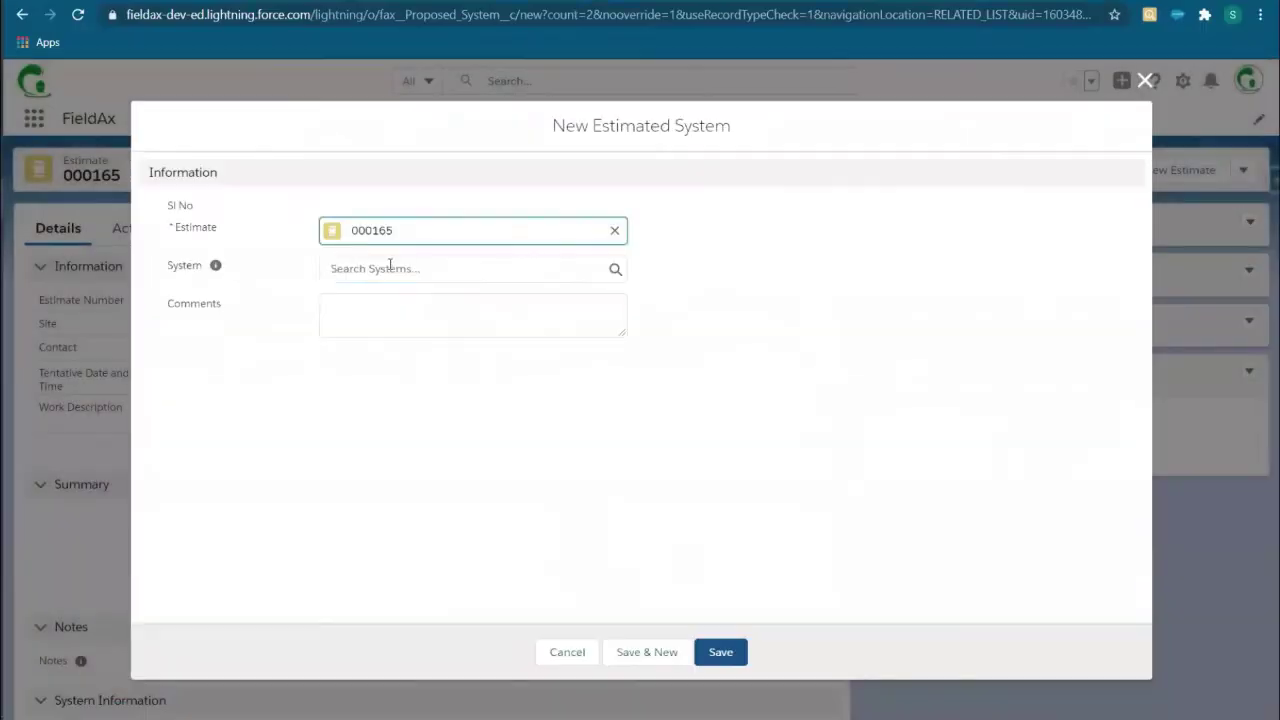
left_click(466, 266)
left_click(423, 333)
left_click(563, 338)
type("Filling gas for AC")
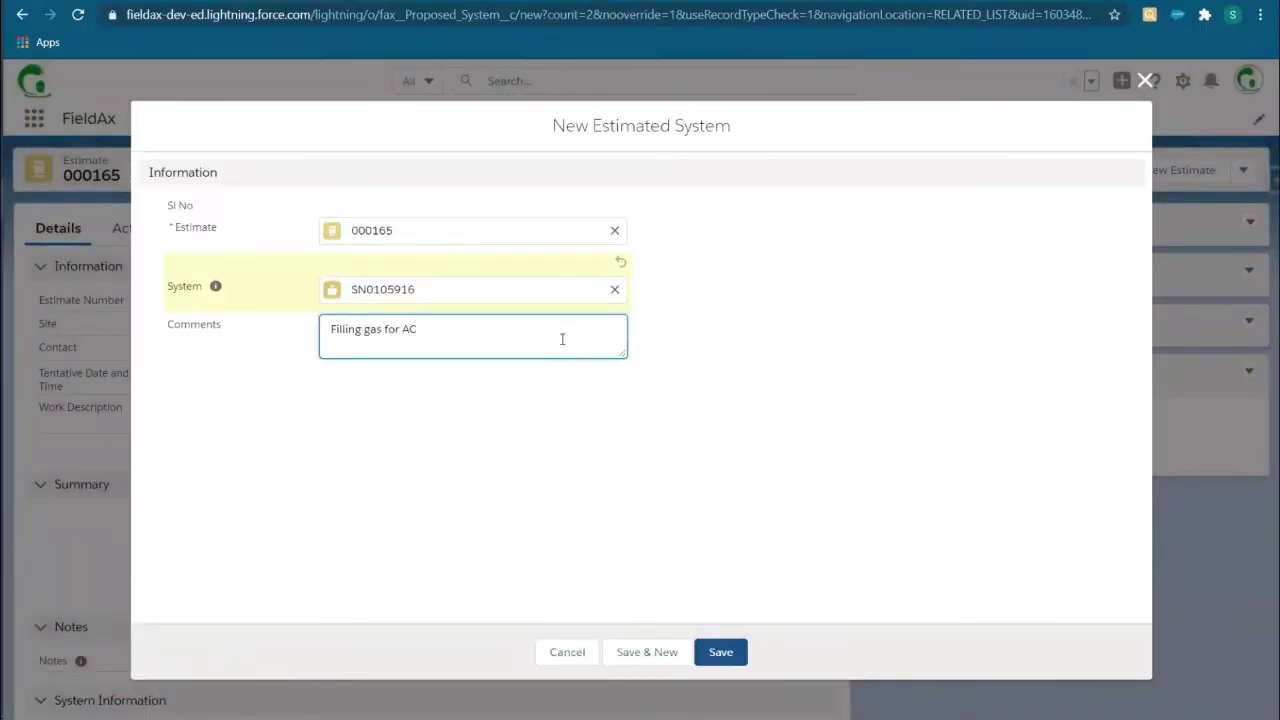
left_click(720, 652)
Step: Add a part item of 2 Cuckoo Air Purifier C Model at 400 each to the estimate
left_click(1225, 364)
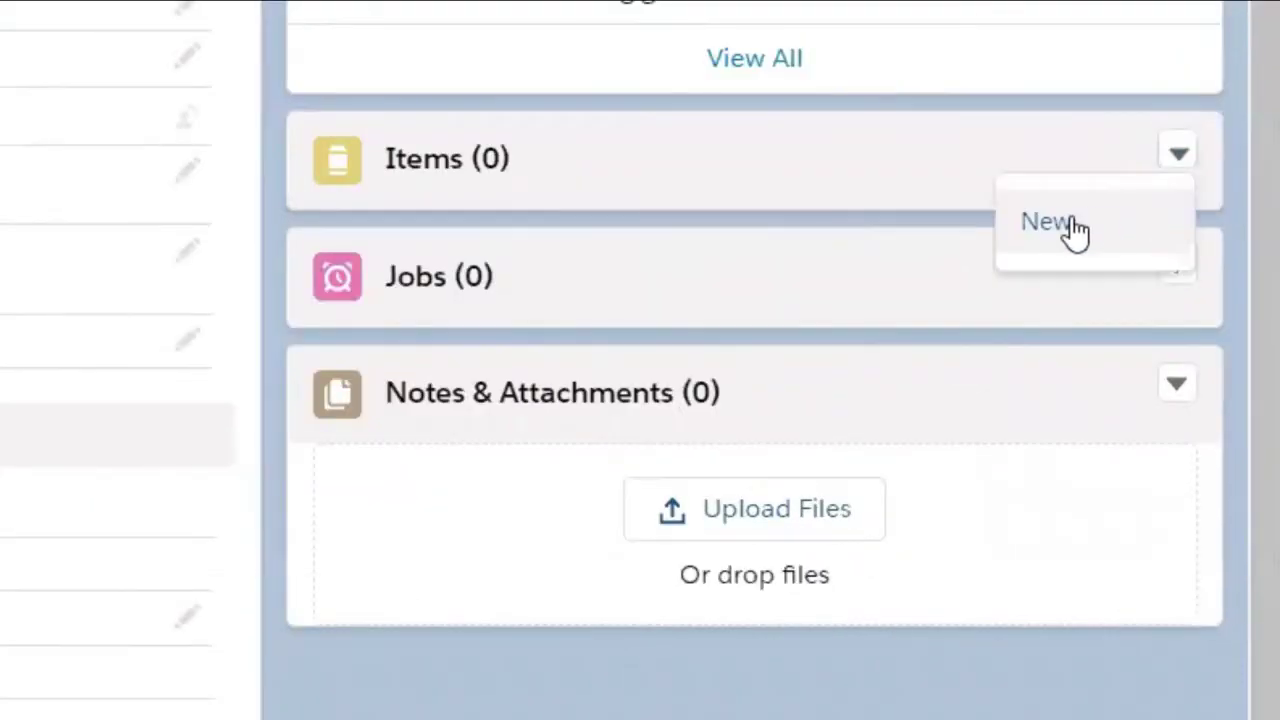
left_click(1074, 230)
left_click(1111, 655)
left_click(389, 233)
left_click(430, 290)
left_click(449, 291)
type("2")
left_click(481, 332)
type("400")
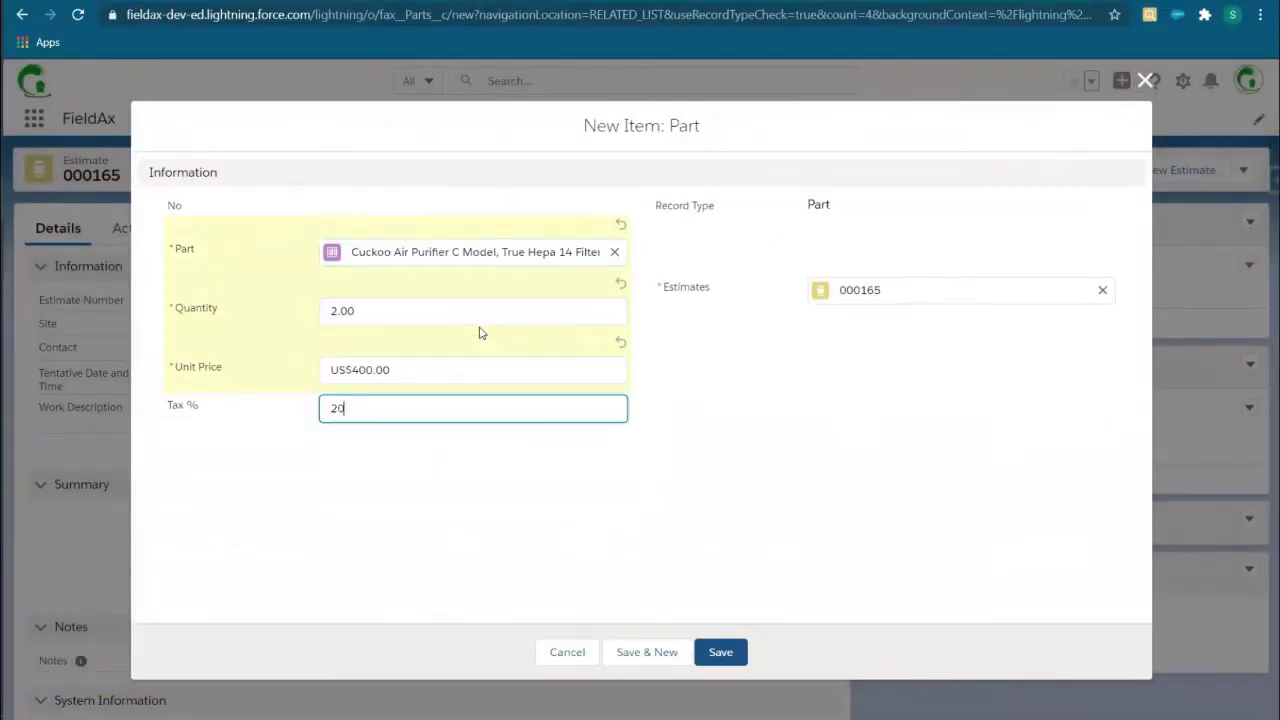
left_click(720, 652)
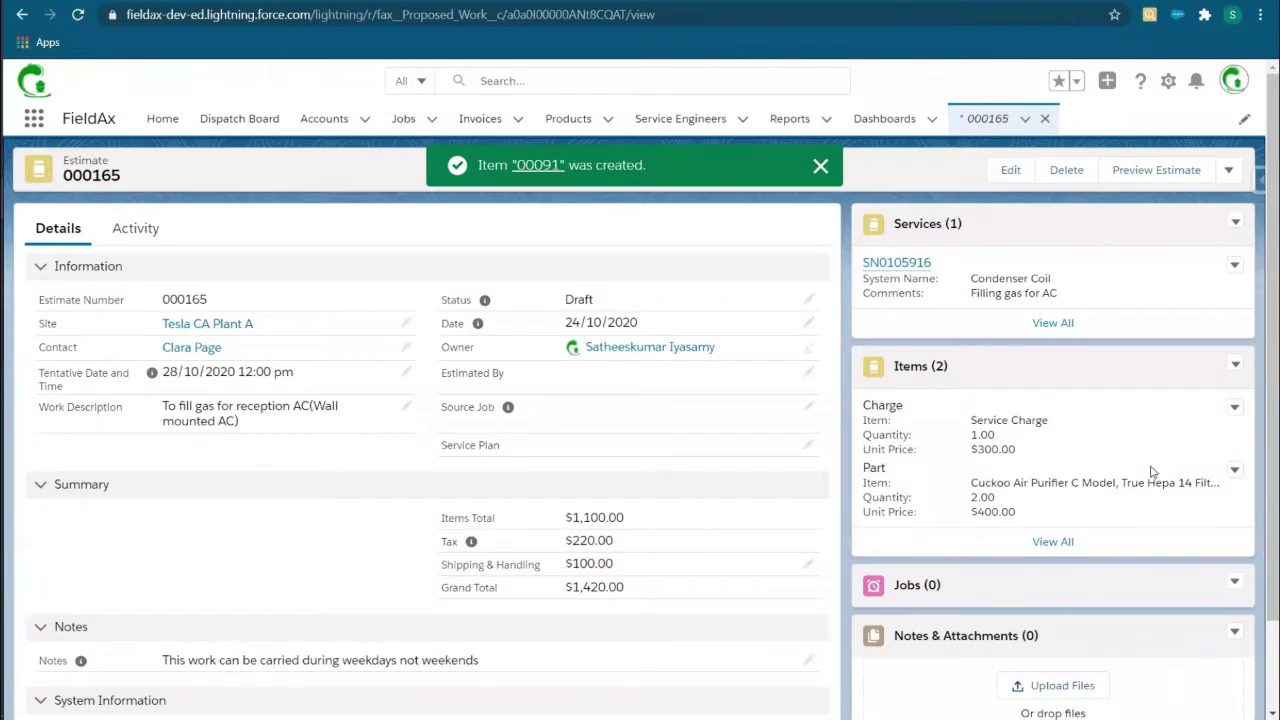
Step: Preview estimate 000165's PDF, send it to the customer, and open the received email
left_click(1165, 172)
scroll(865, 301, "down", 3)
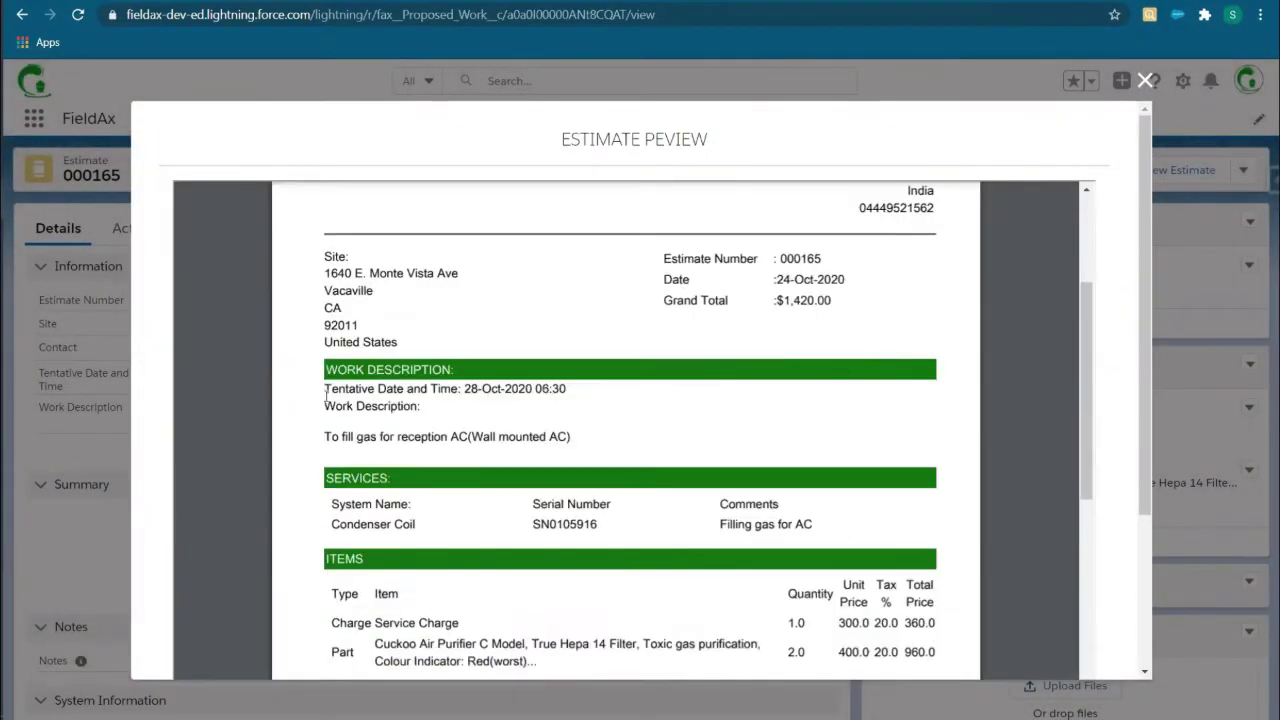
scroll(386, 508, "down", 3)
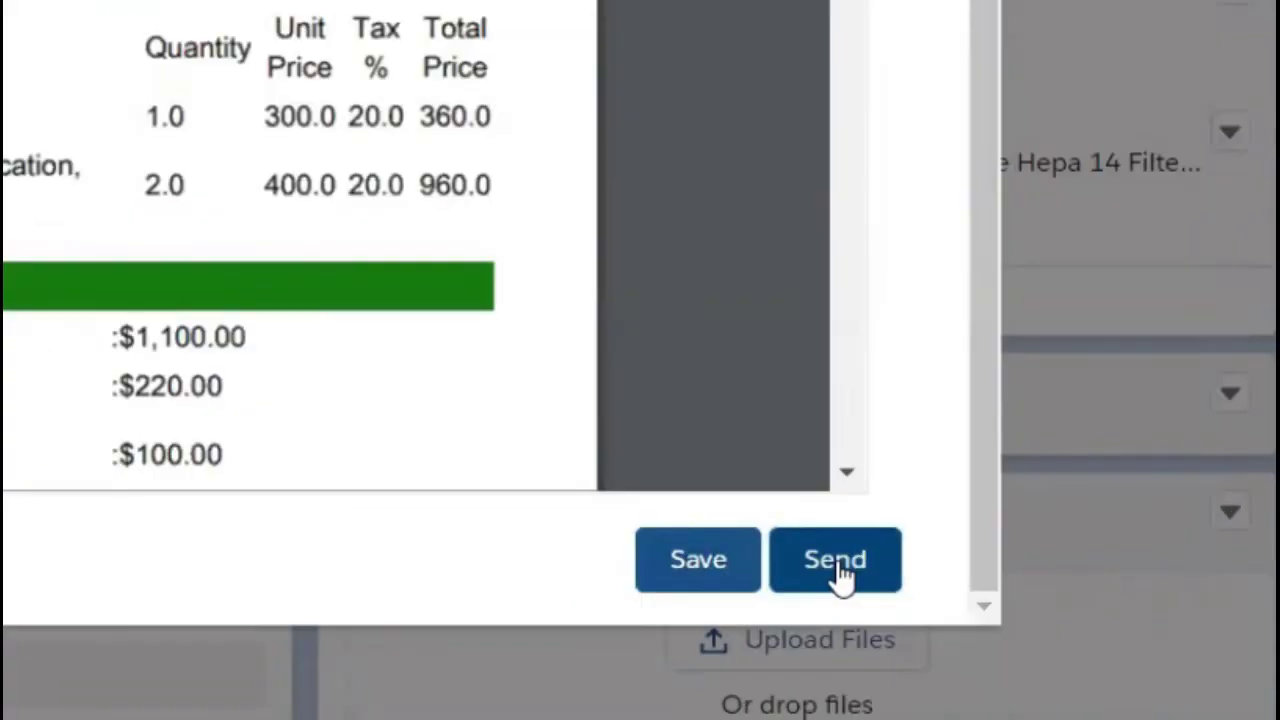
left_click(987, 620)
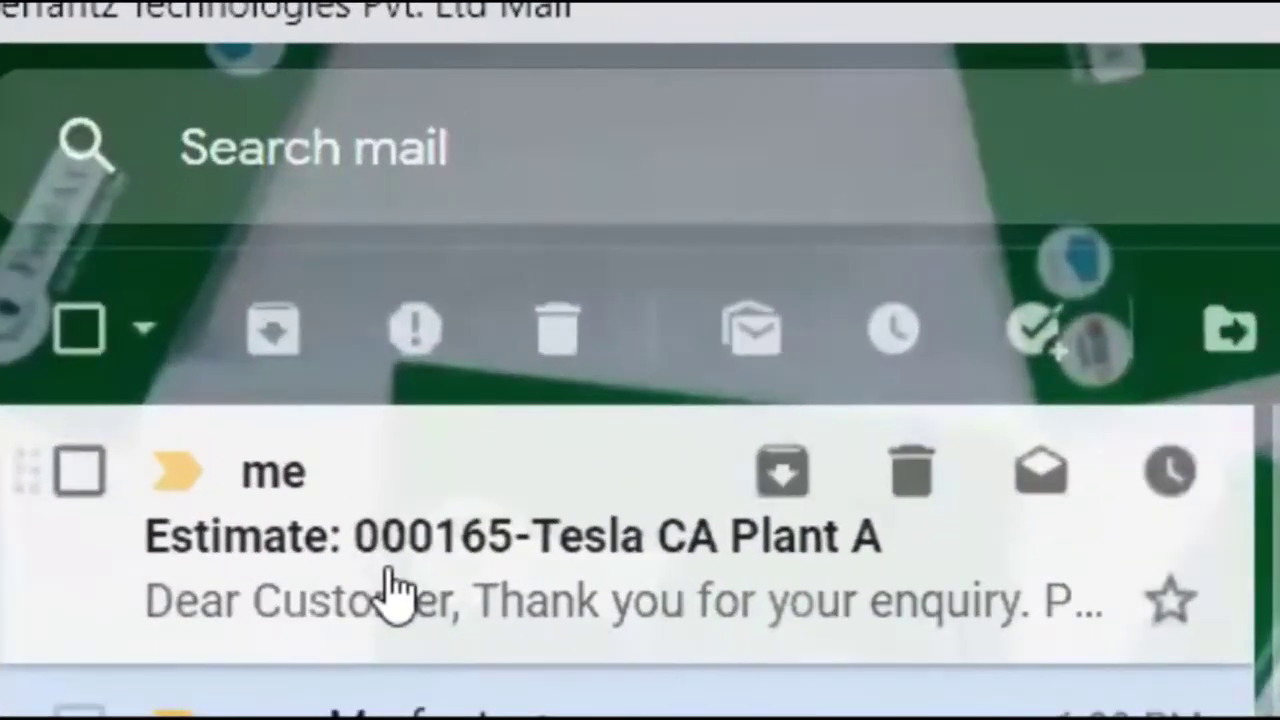
left_click(360, 345)
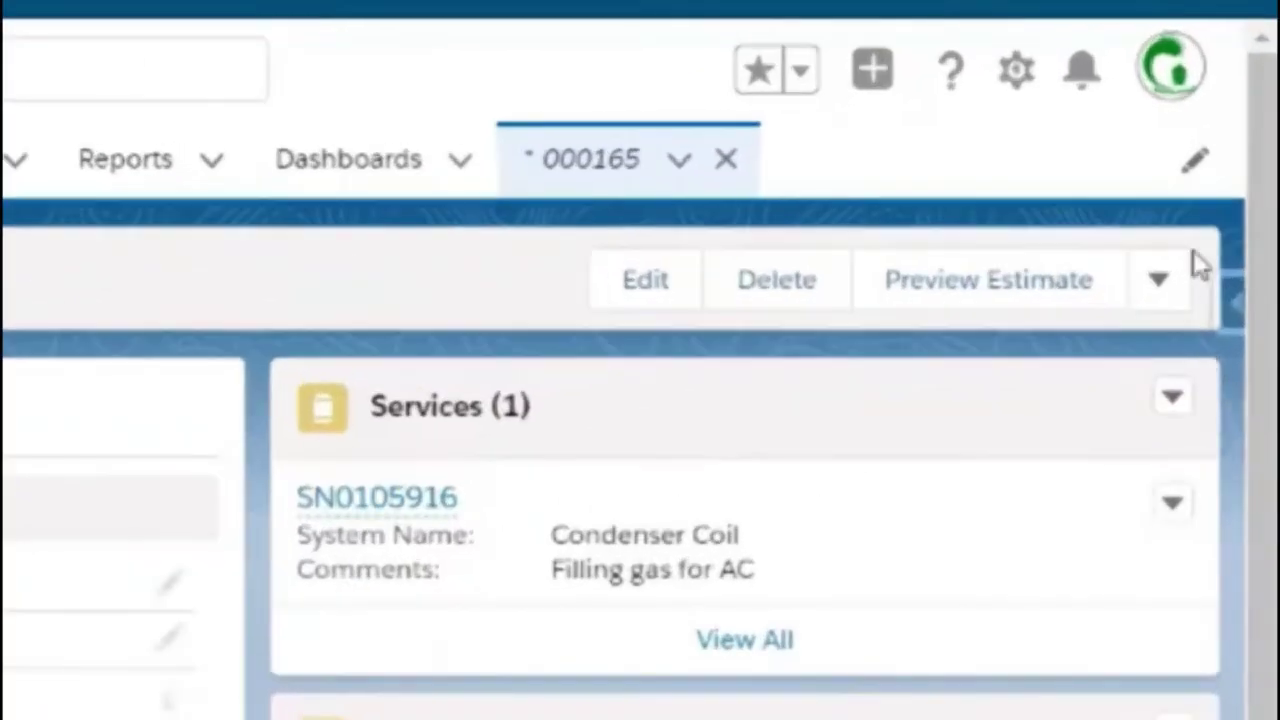
Step: Run Create Job on estimate 000165 and save the resulting job
left_click(1160, 279)
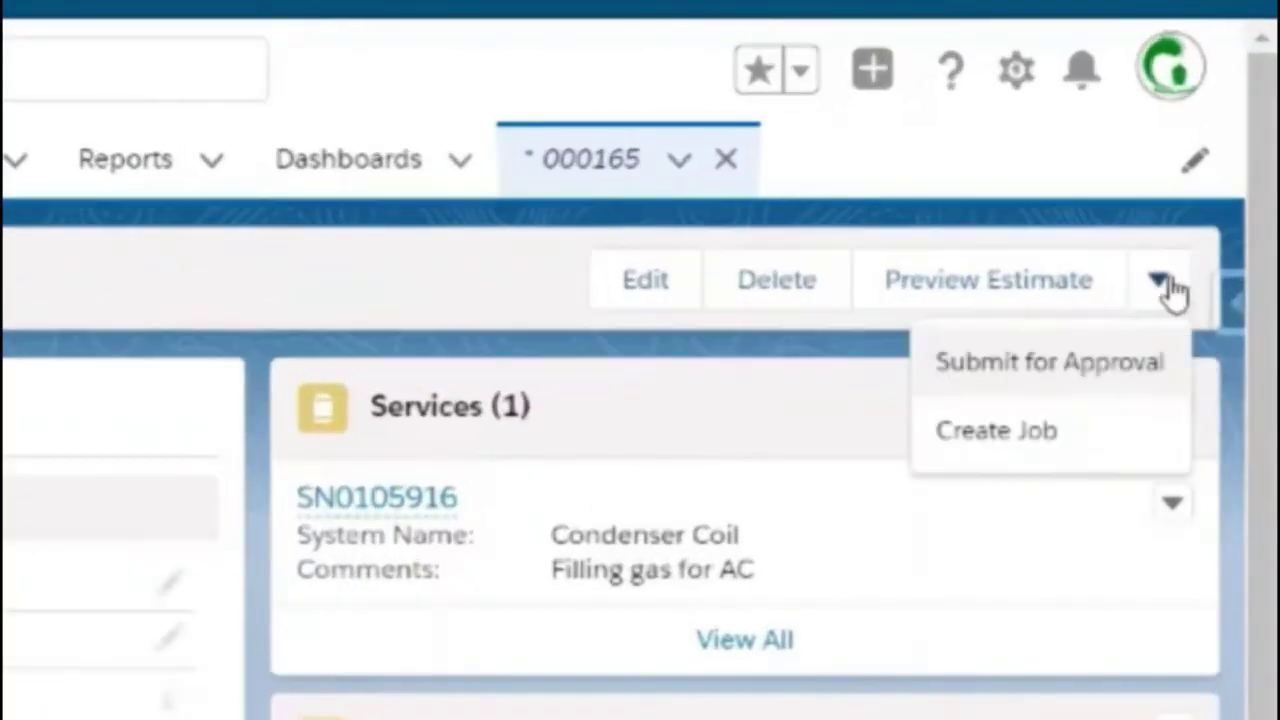
left_click(966, 431)
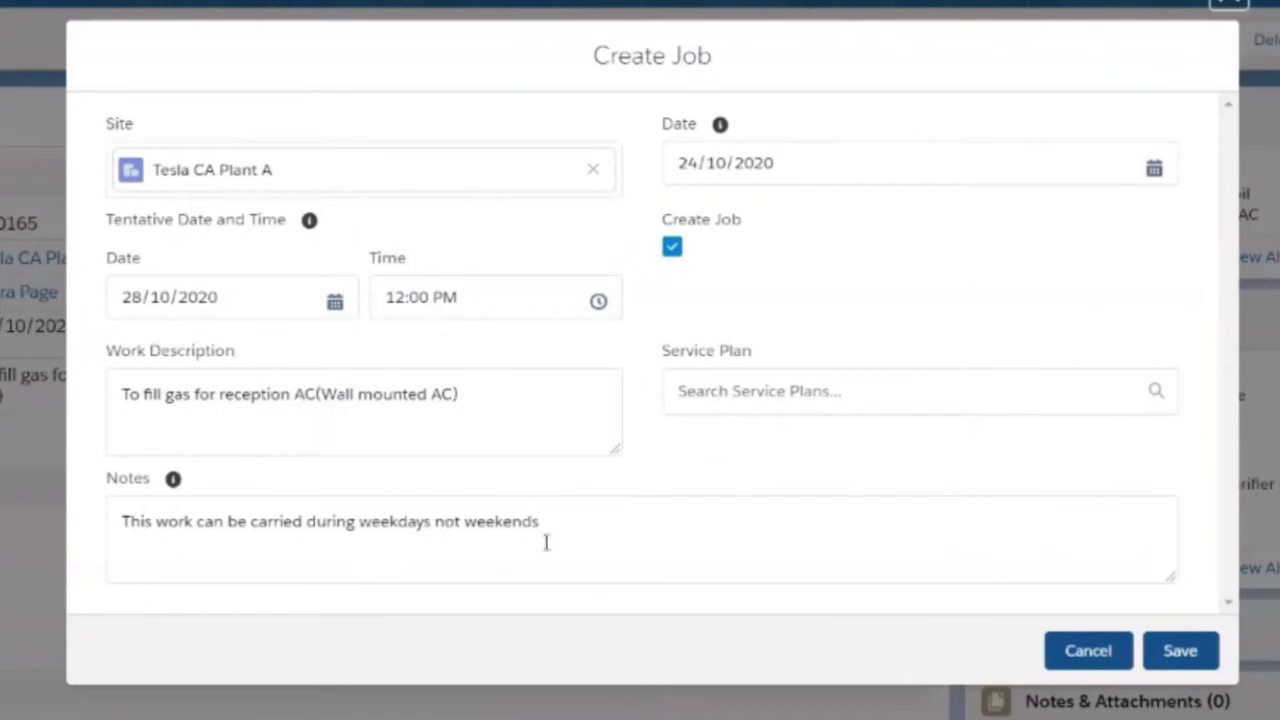
left_click(1192, 662)
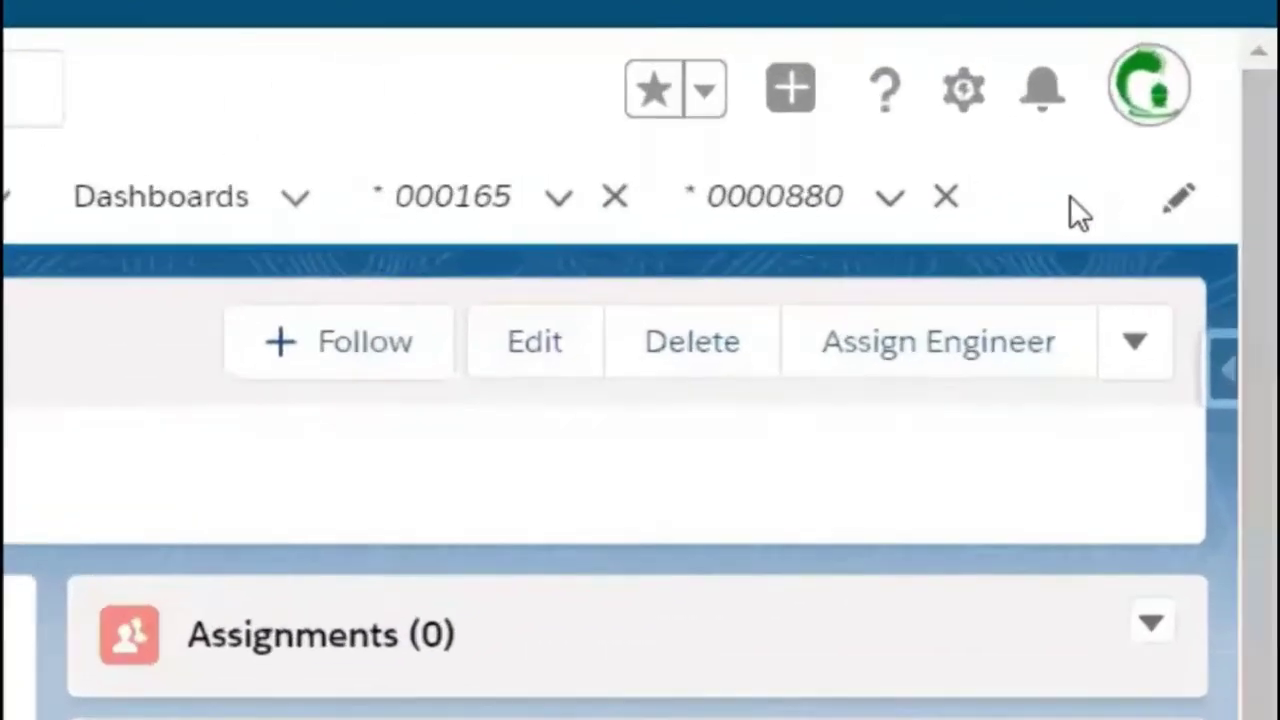
Step: Book the engineer's 11 AM and 12 PM slots for the job and save the assignment
left_click(950, 365)
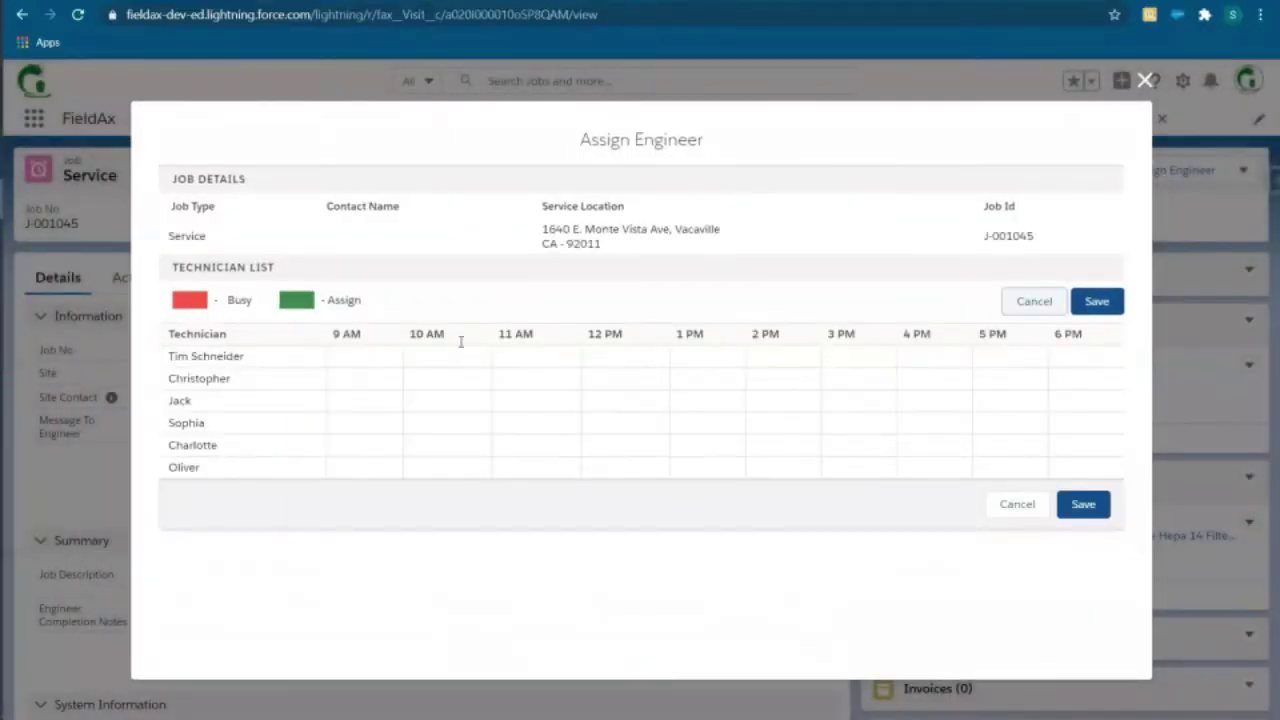
left_click(535, 384)
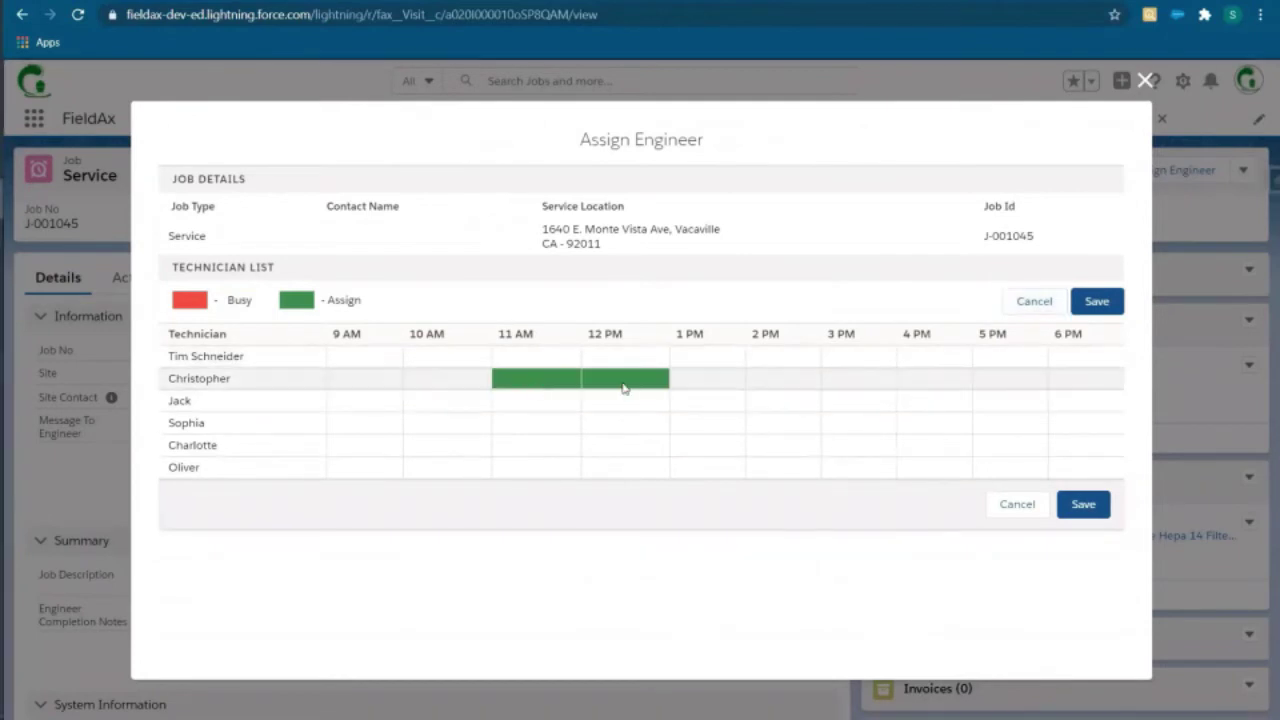
left_click(623, 386)
left_click(1082, 507)
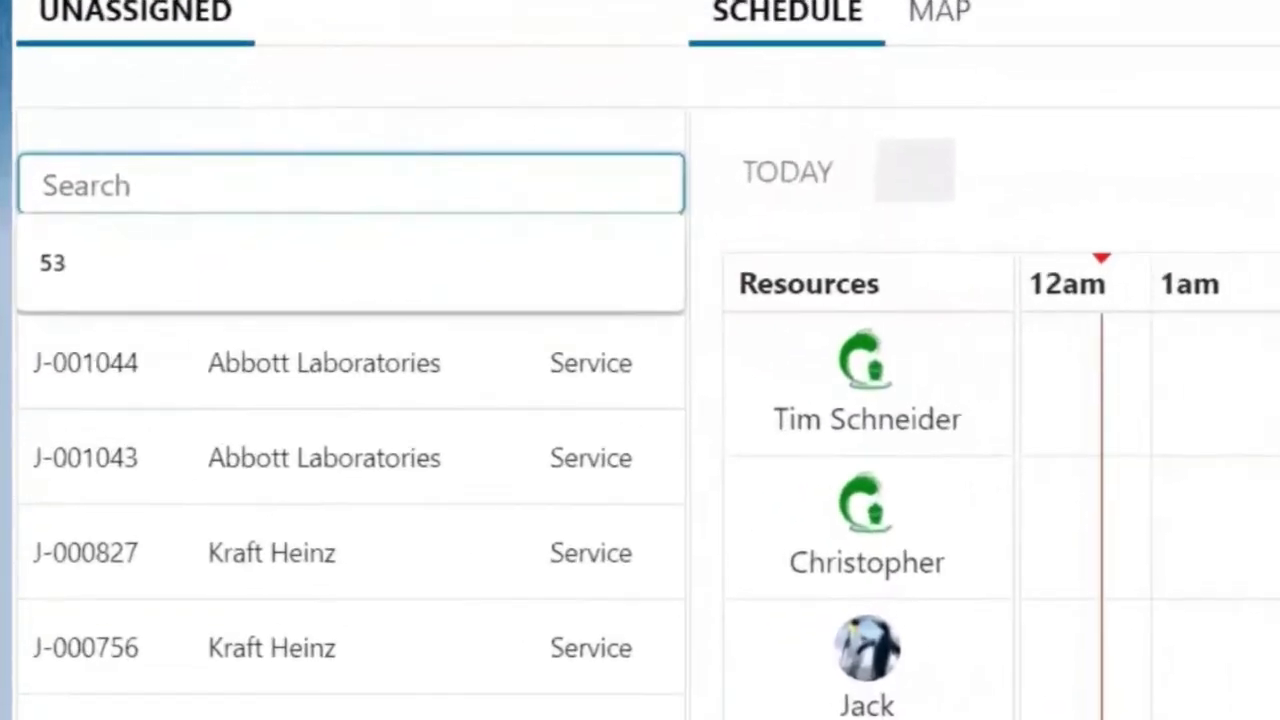
Step: Search unassigned jobs for 44, drag J-001044 onto the first engineer's week, and open the assignment
type("44")
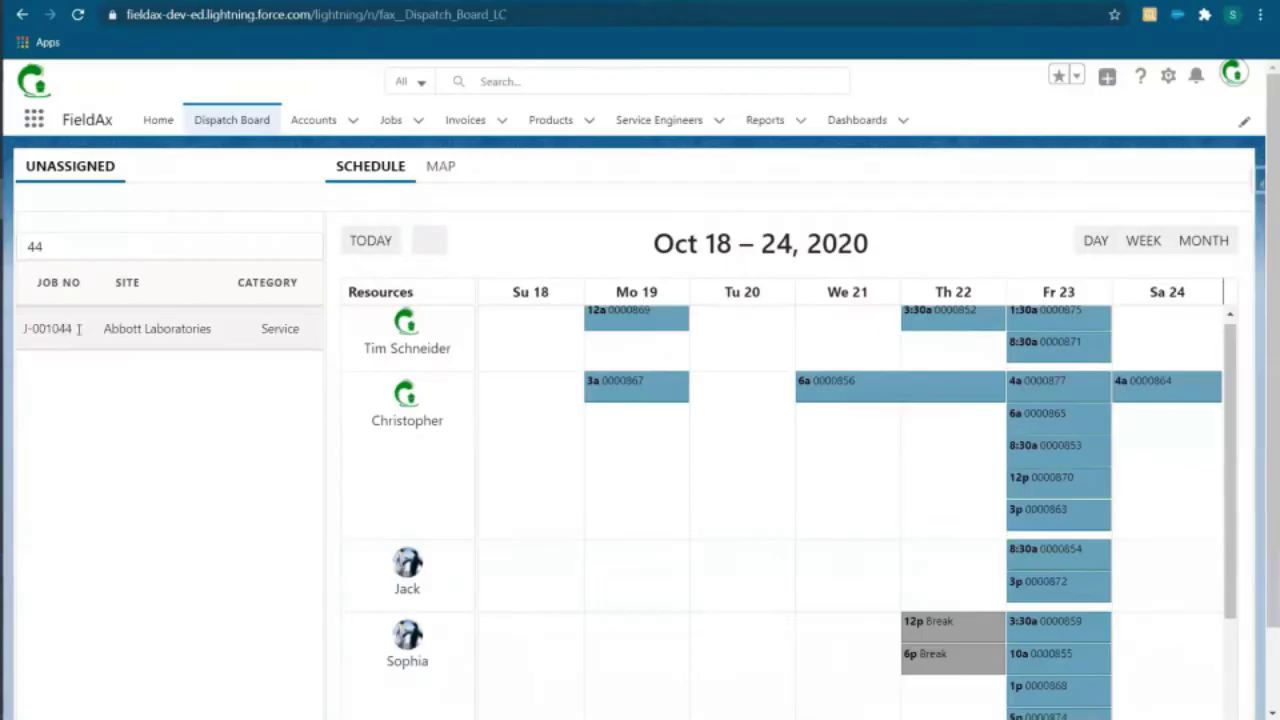
left_click_drag(257, 414, 825, 340)
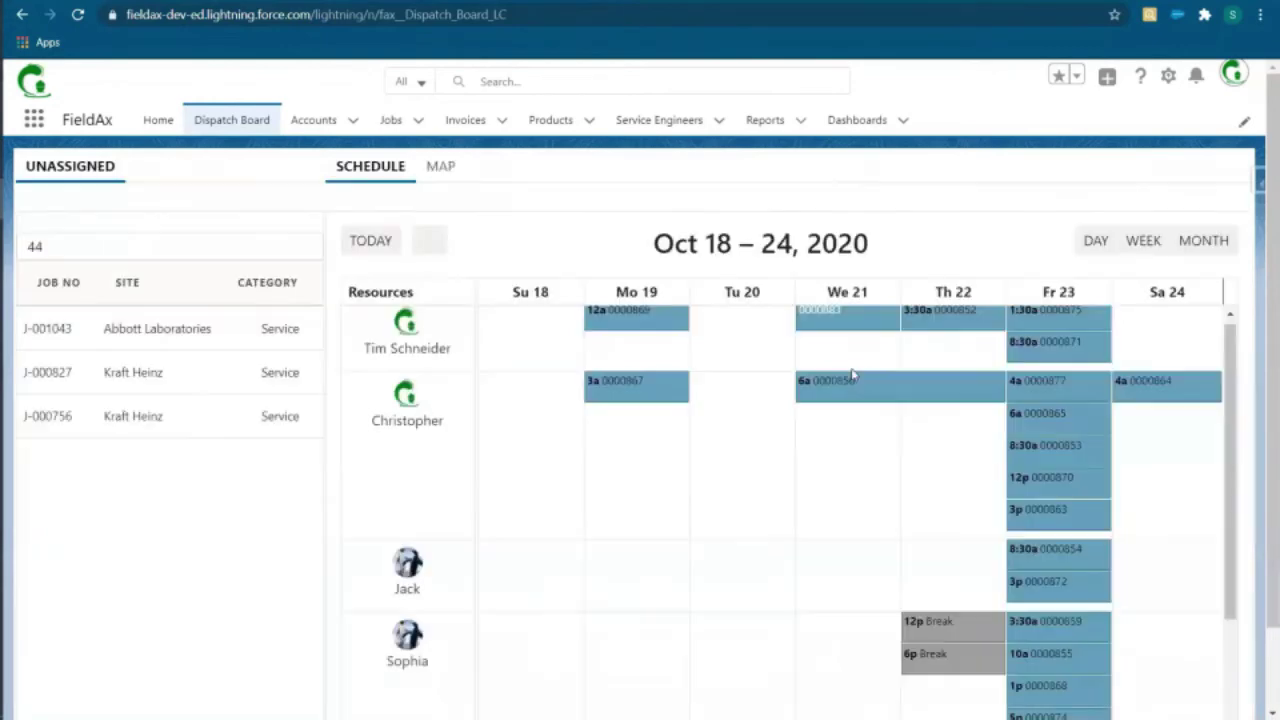
mouse_move(834, 327)
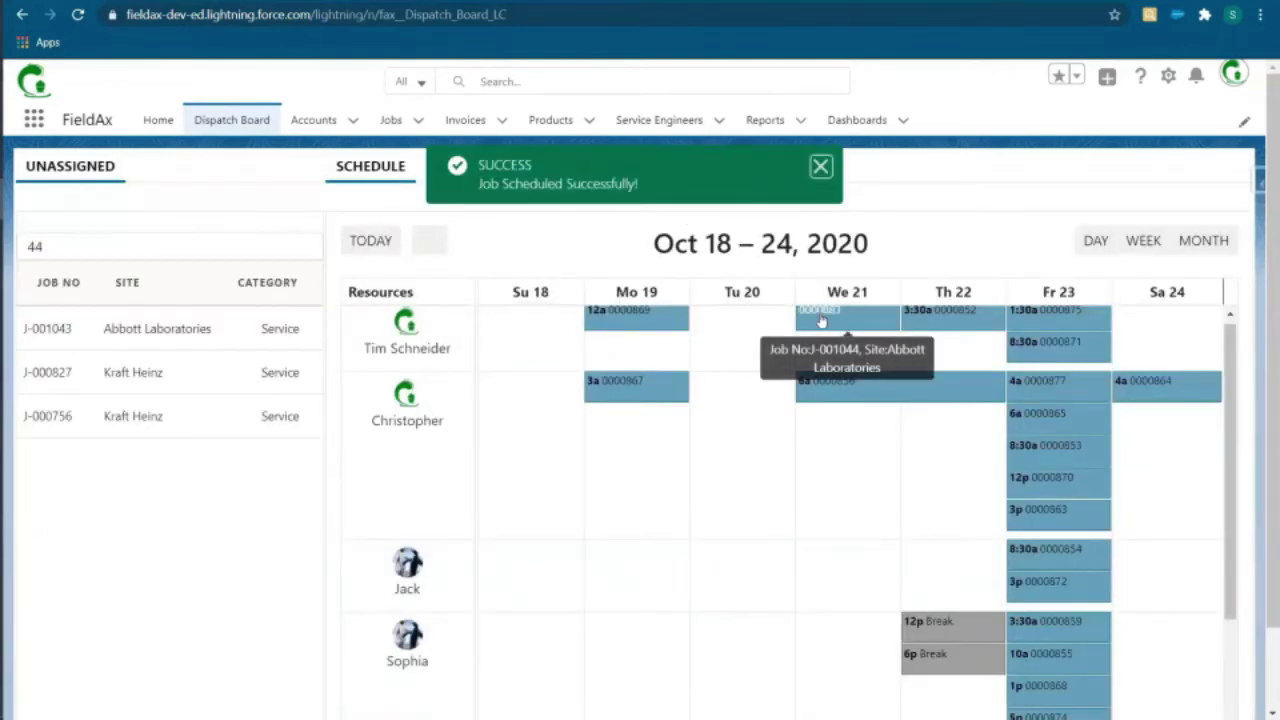
left_click(819, 313)
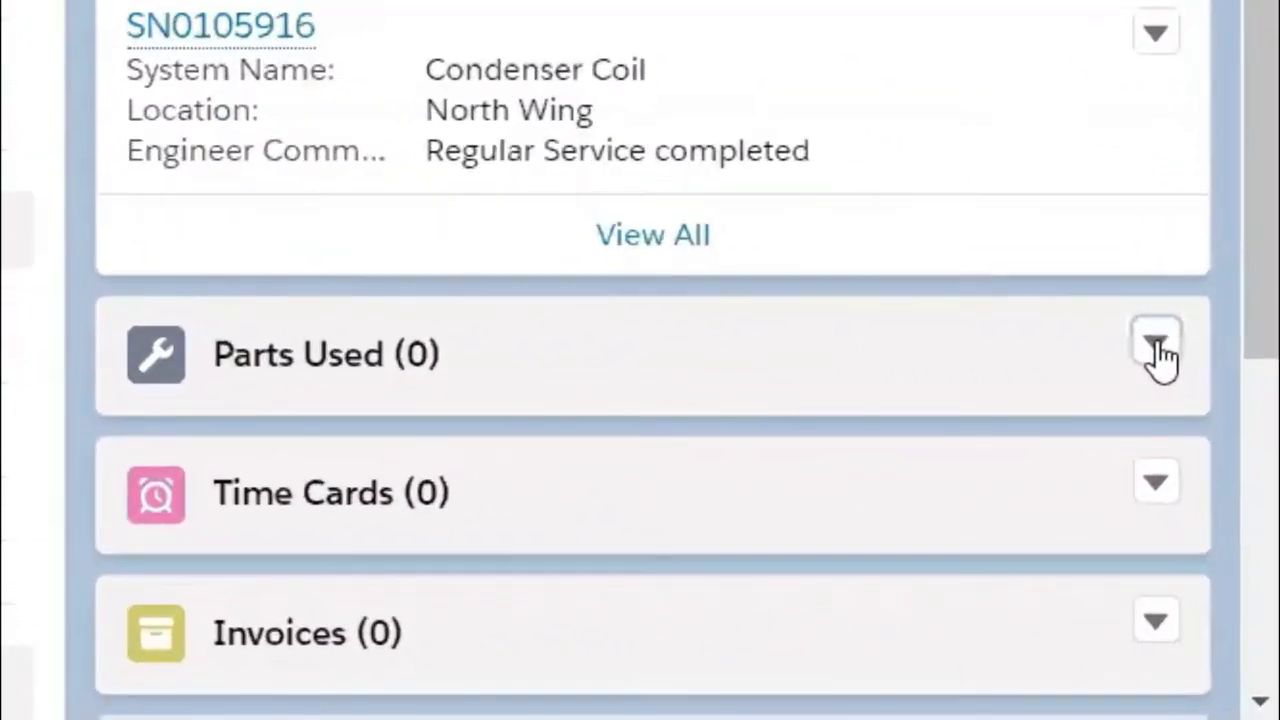
Step: Add a part used to the job: SB008 Condenser Coil, quantity 1
left_click(1156, 345)
left_click(982, 420)
left_click(449, 345)
type("SB008")
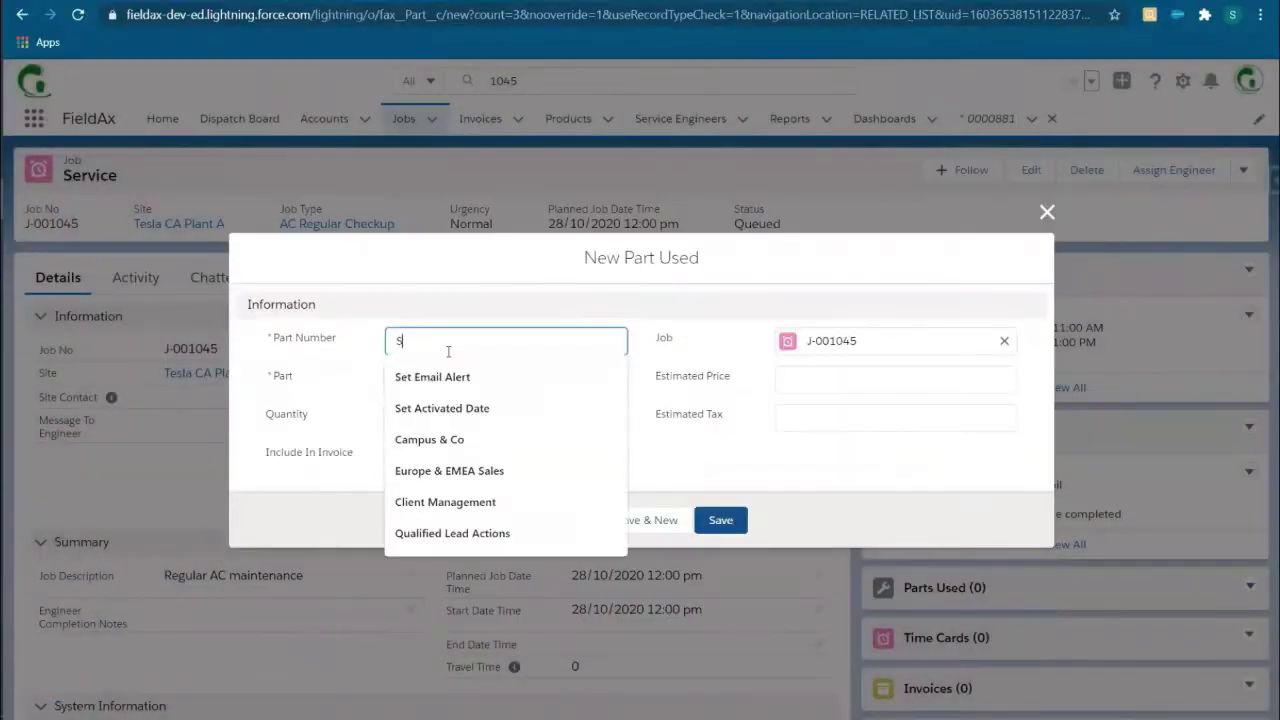
left_click(490, 389)
left_click(481, 526)
left_click(500, 438)
type("1")
left_click(720, 540)
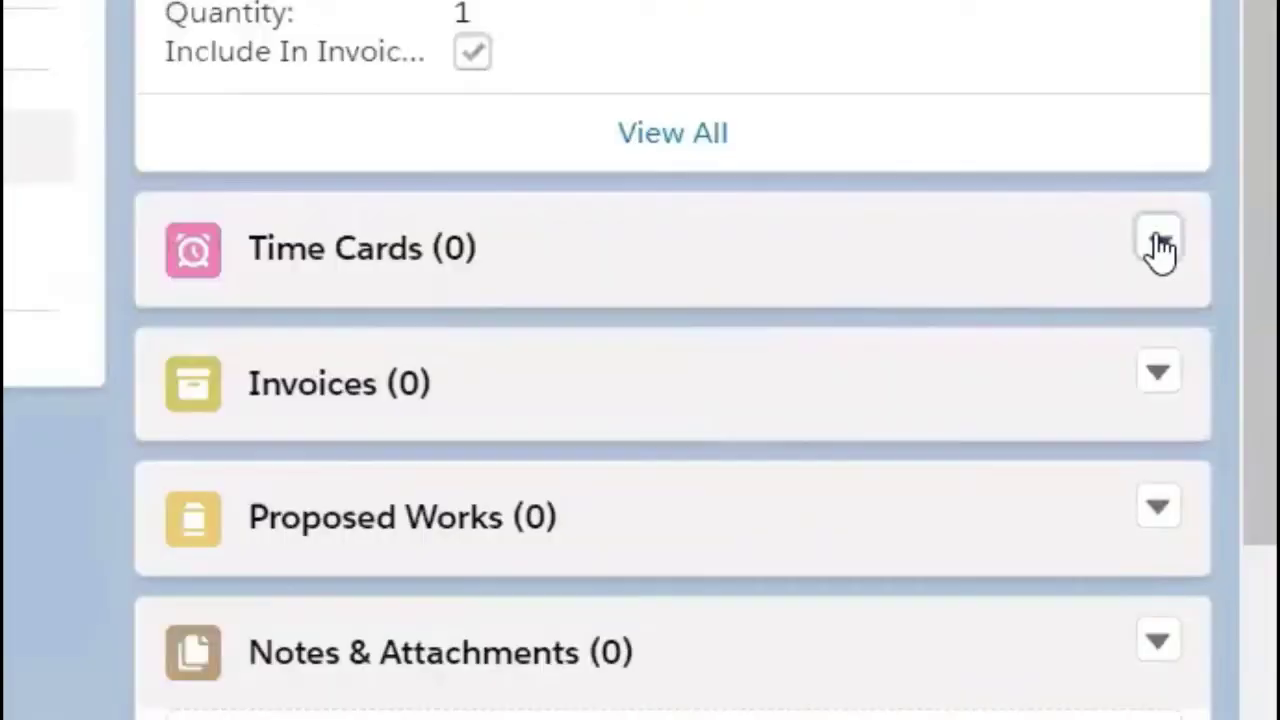
Step: Add a 2-hour time card to the job
left_click(1249, 482)
left_click(1206, 521)
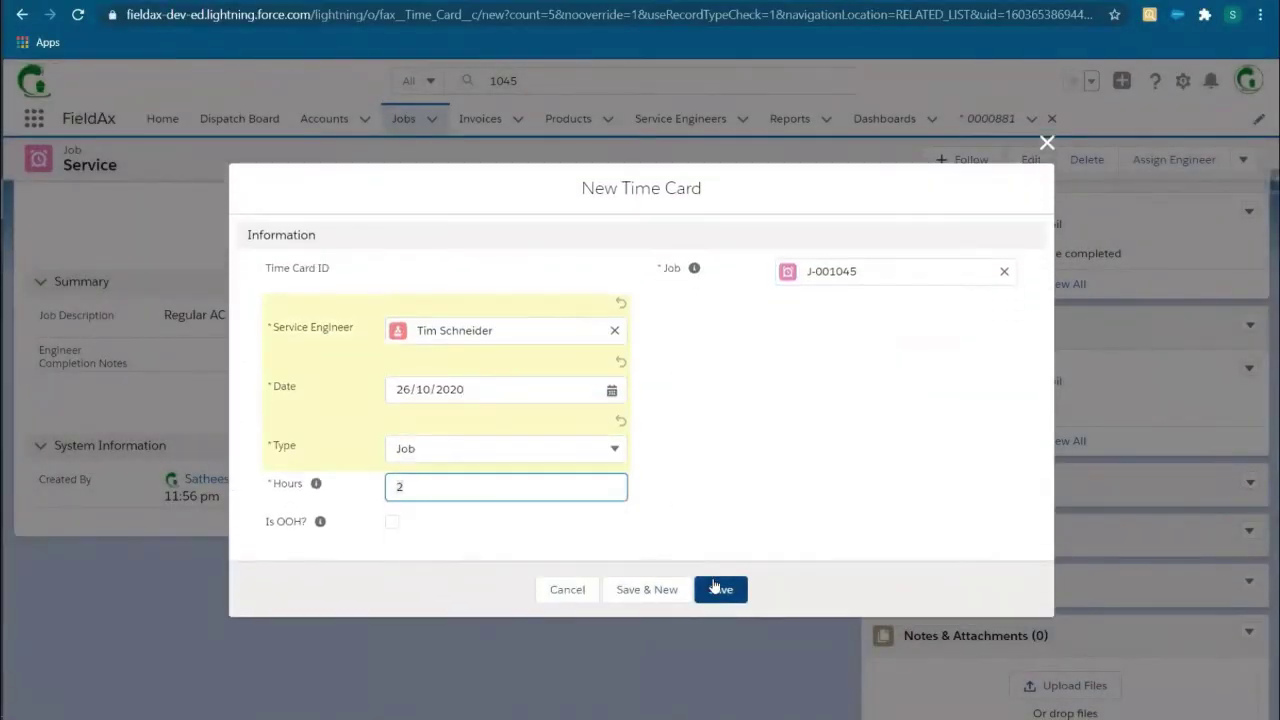
left_click(720, 558)
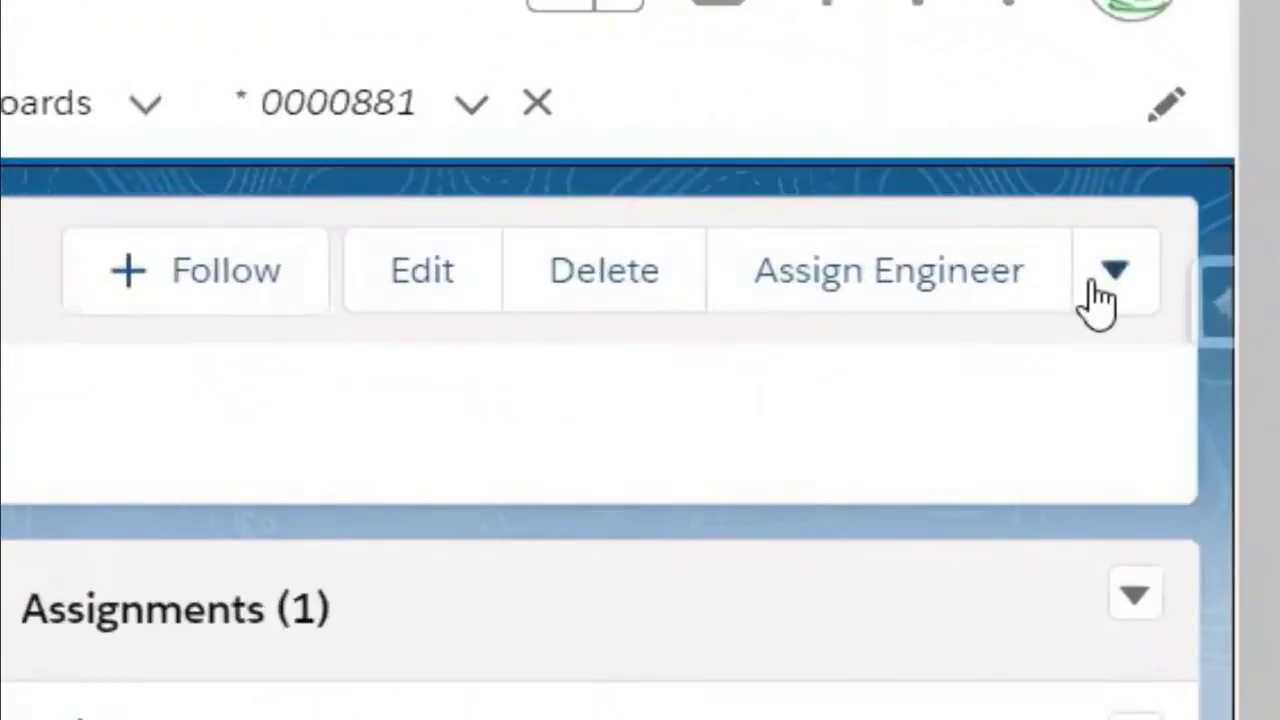
Step: Preview the job sheet for J-001045, then close the preview
left_click(1225, 179)
left_click(977, 420)
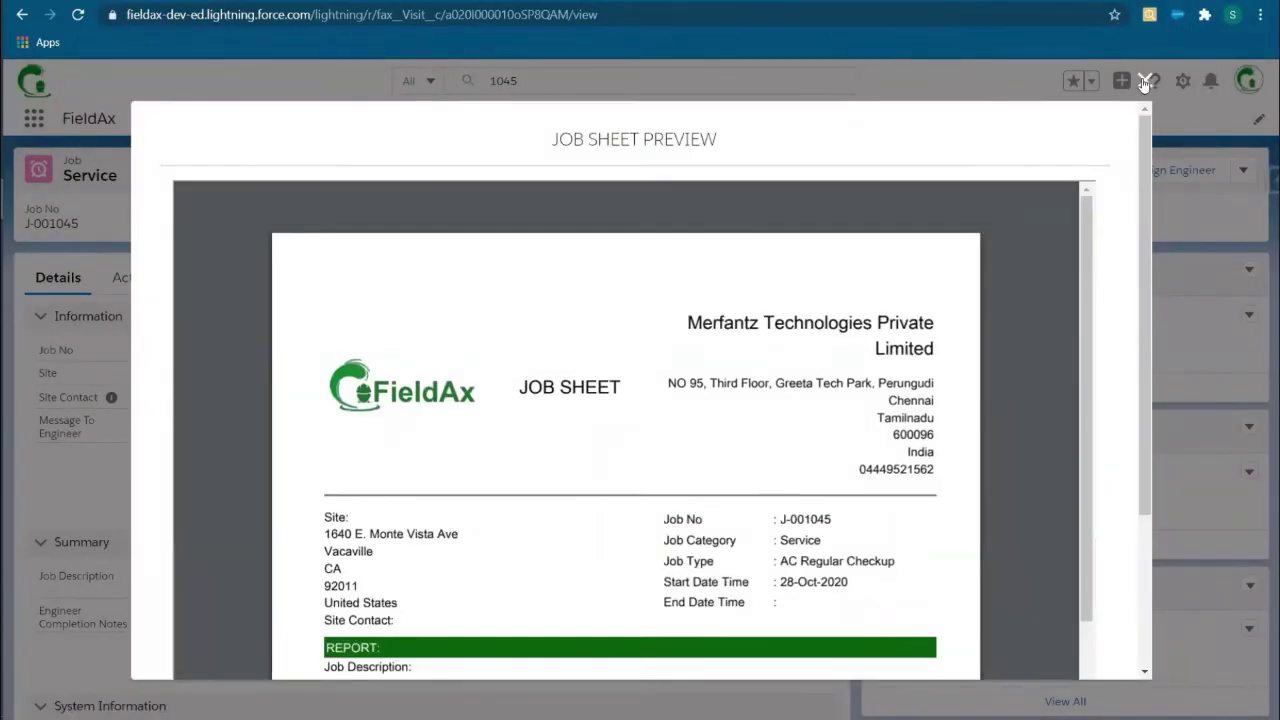
left_click(1145, 84)
left_click(1220, 171)
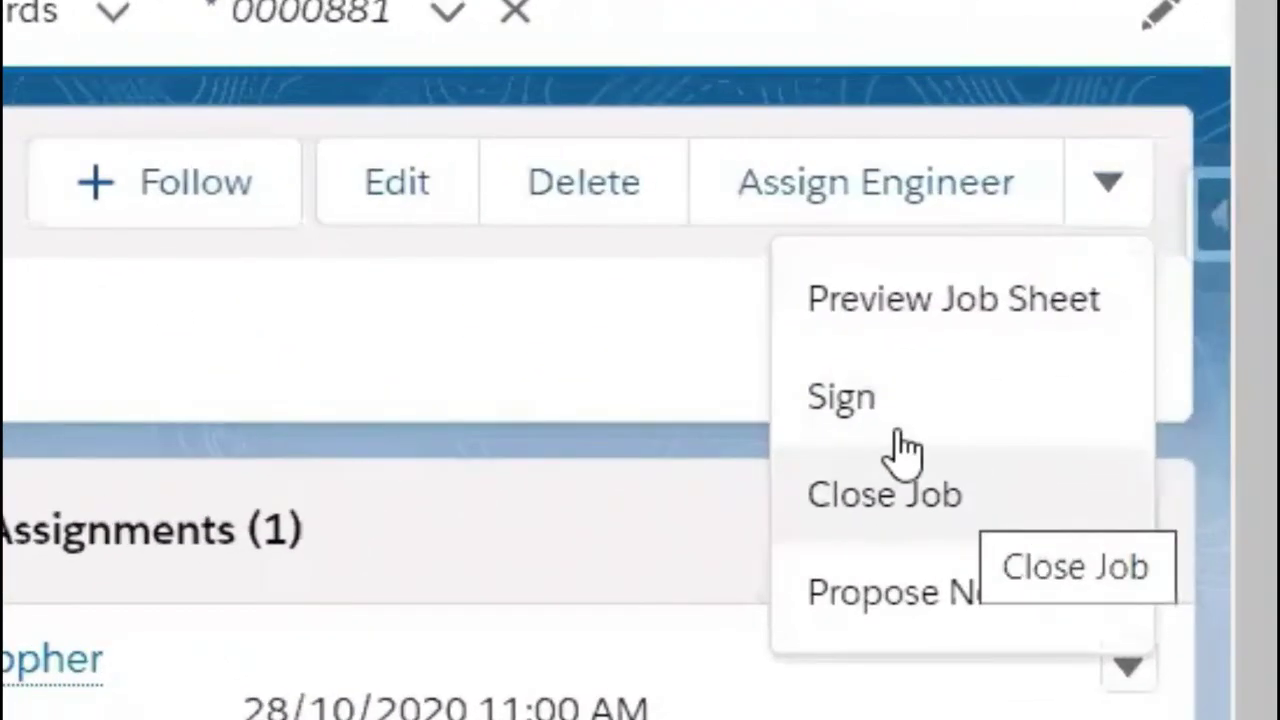
Step: Capture and save the customer's signature on job J-001045
left_click(905, 445)
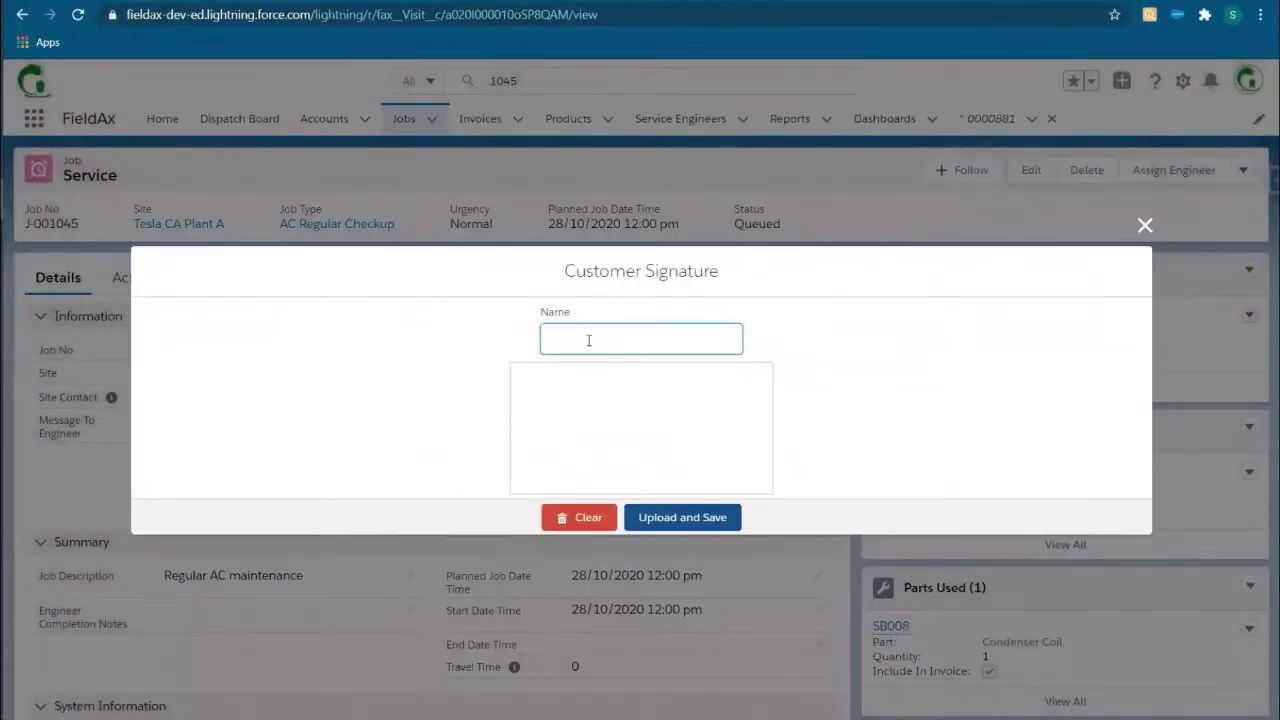
left_click_drag(571, 461, 604, 437)
left_click(682, 517)
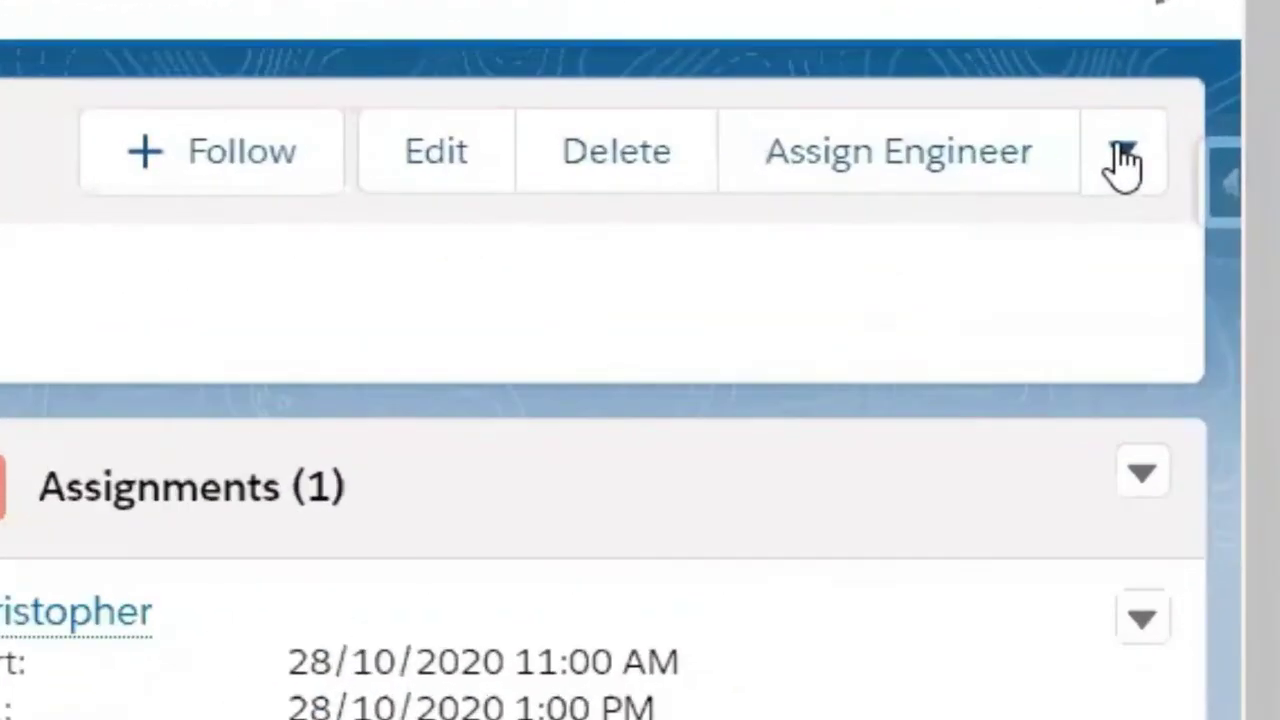
Step: Preview the signed job sheet and attach it to the job
left_click(1122, 160)
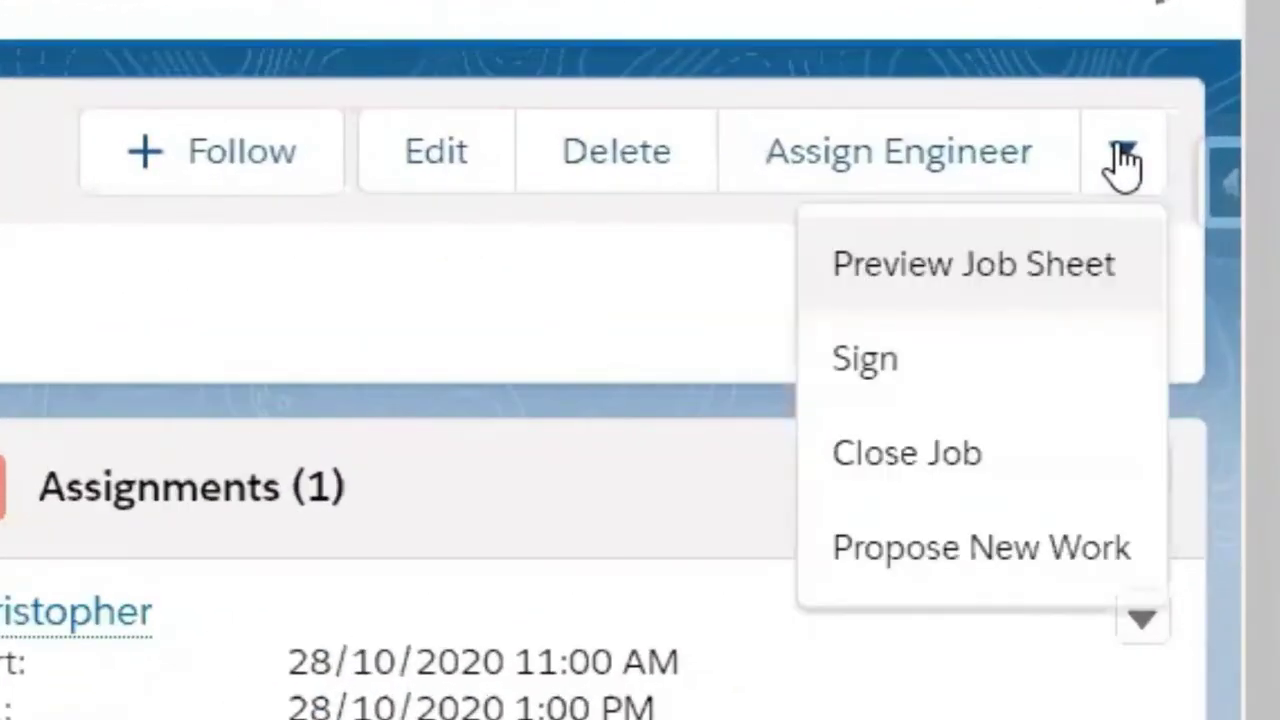
left_click(921, 268)
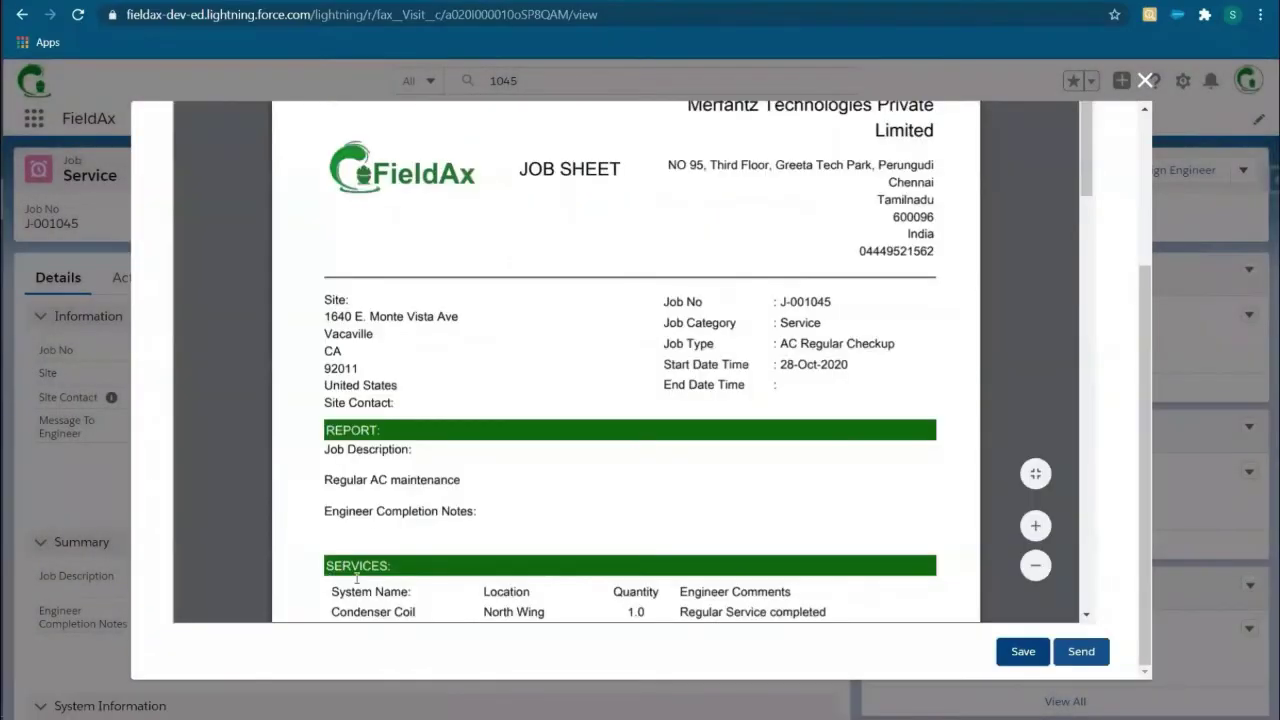
scroll(357, 577, "down", 10)
scroll(486, 337, "up", 3)
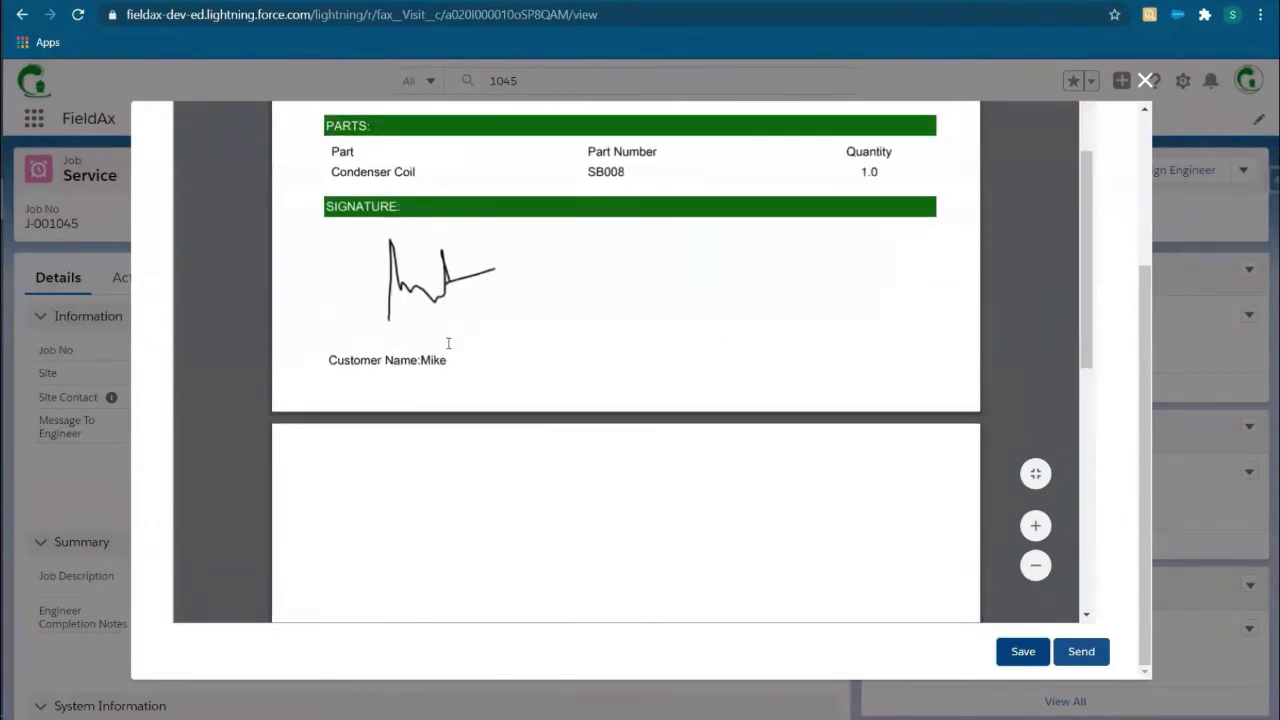
scroll(420, 332, "up", 5)
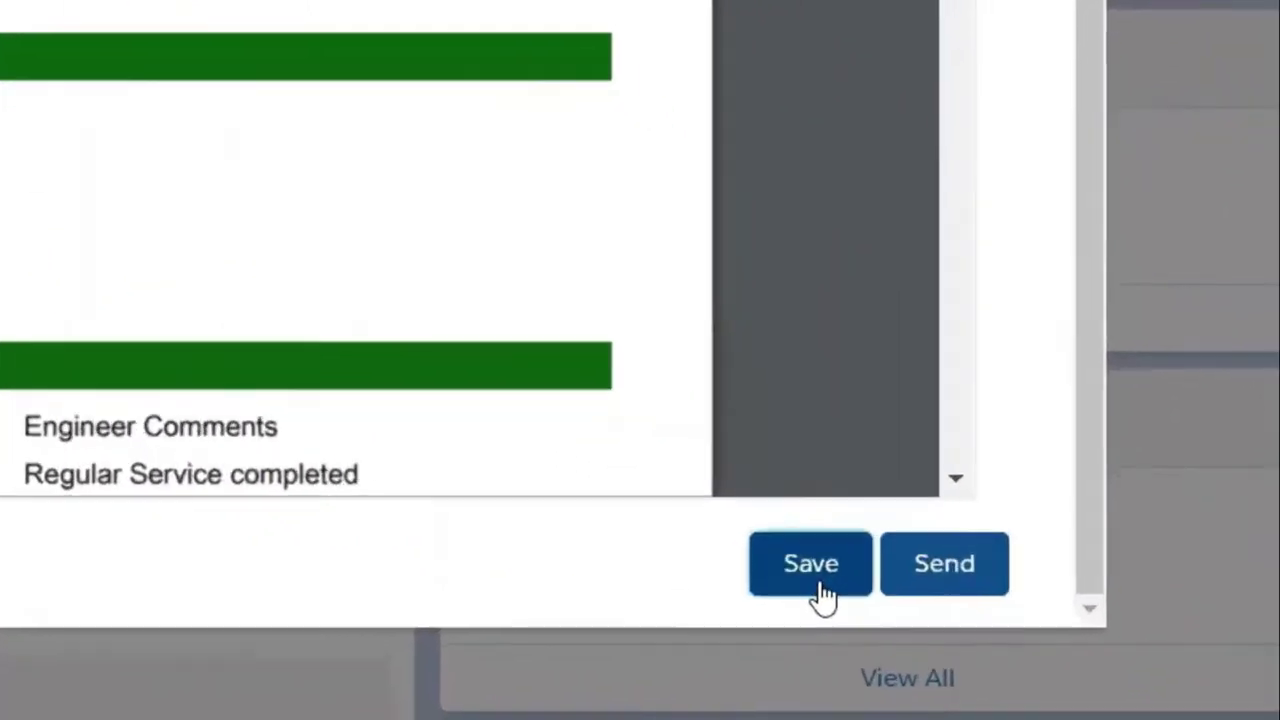
left_click(1027, 659)
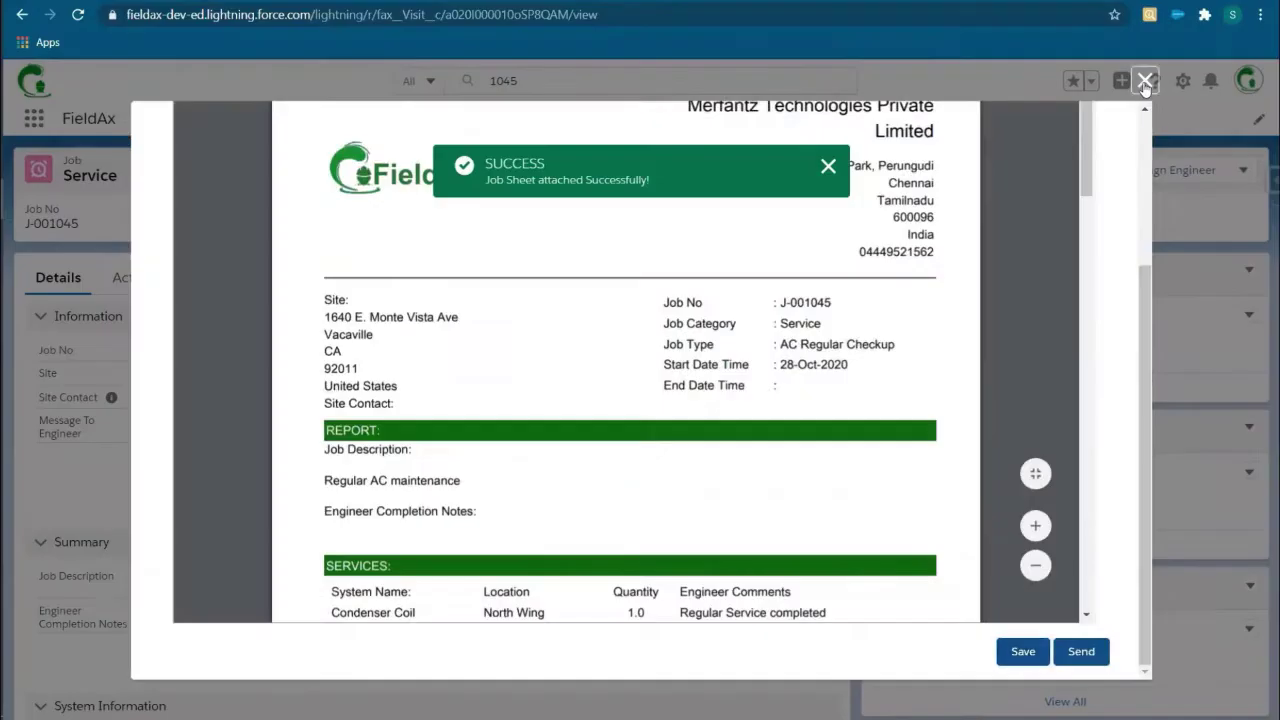
scroll(1121, 487, "down", 5)
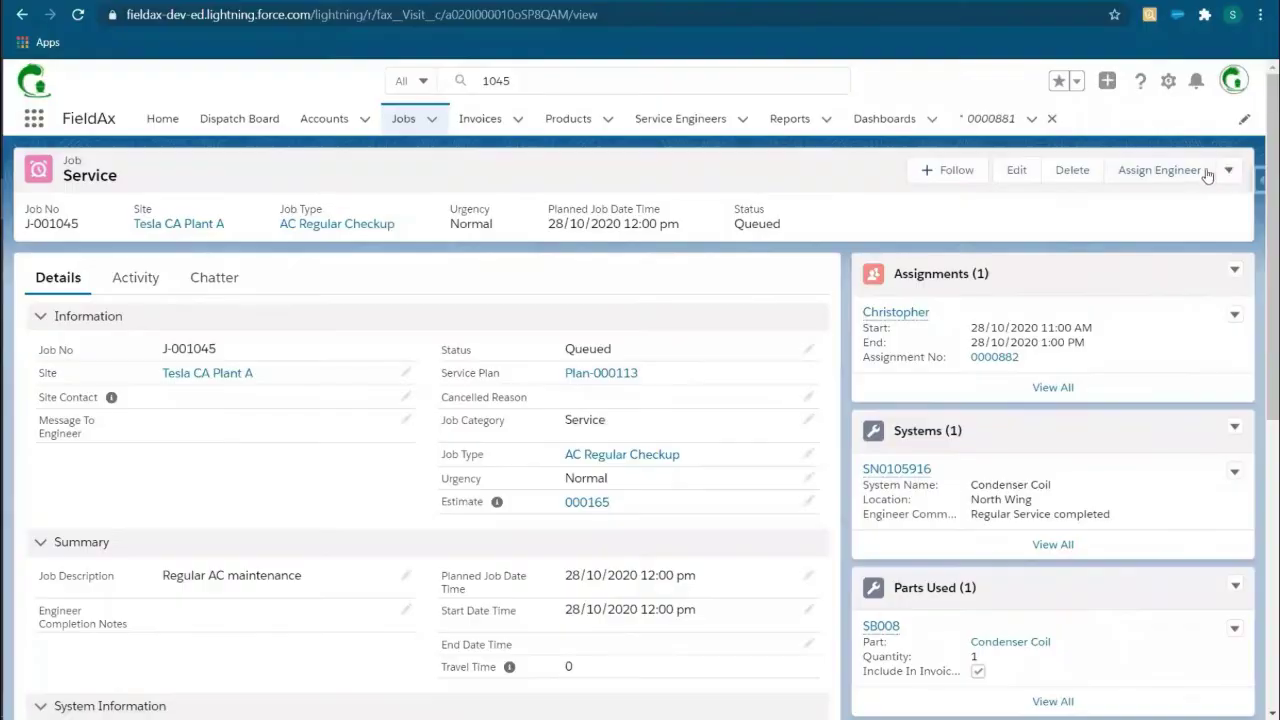
Step: Reopen the job sheet preview and send it to the customer
left_click(1243, 170)
left_click(1200, 204)
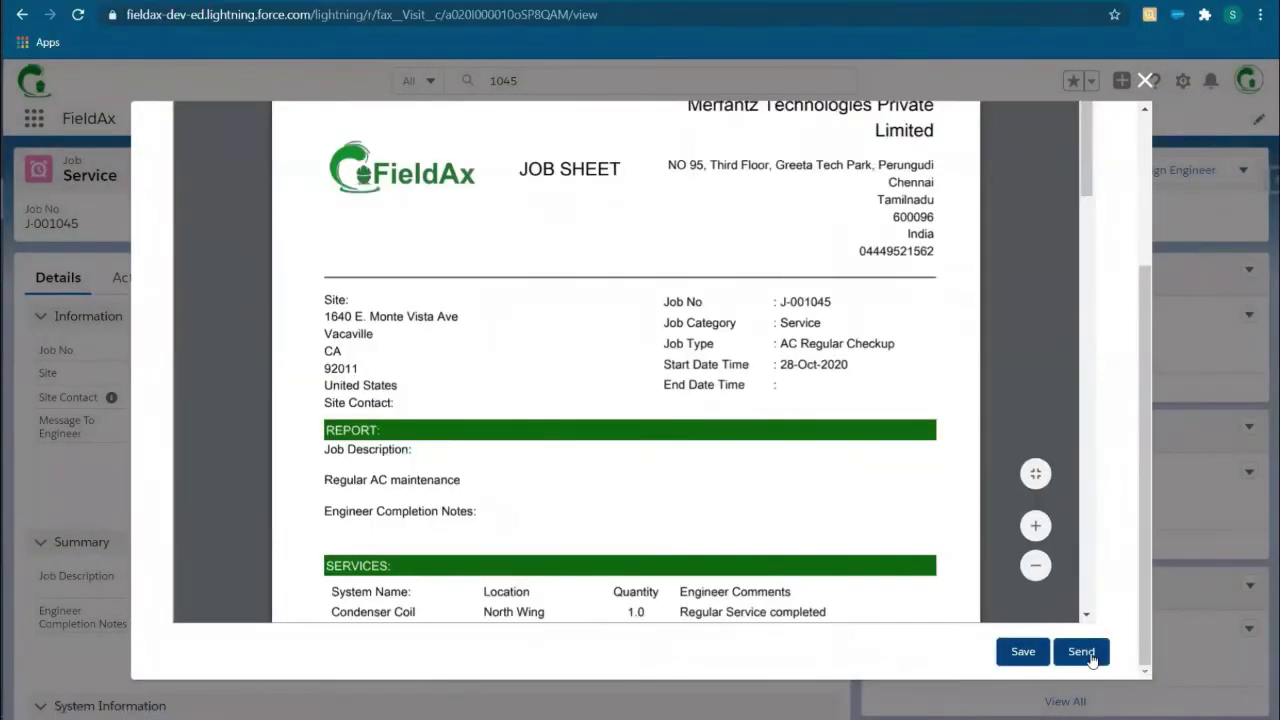
left_click(1081, 652)
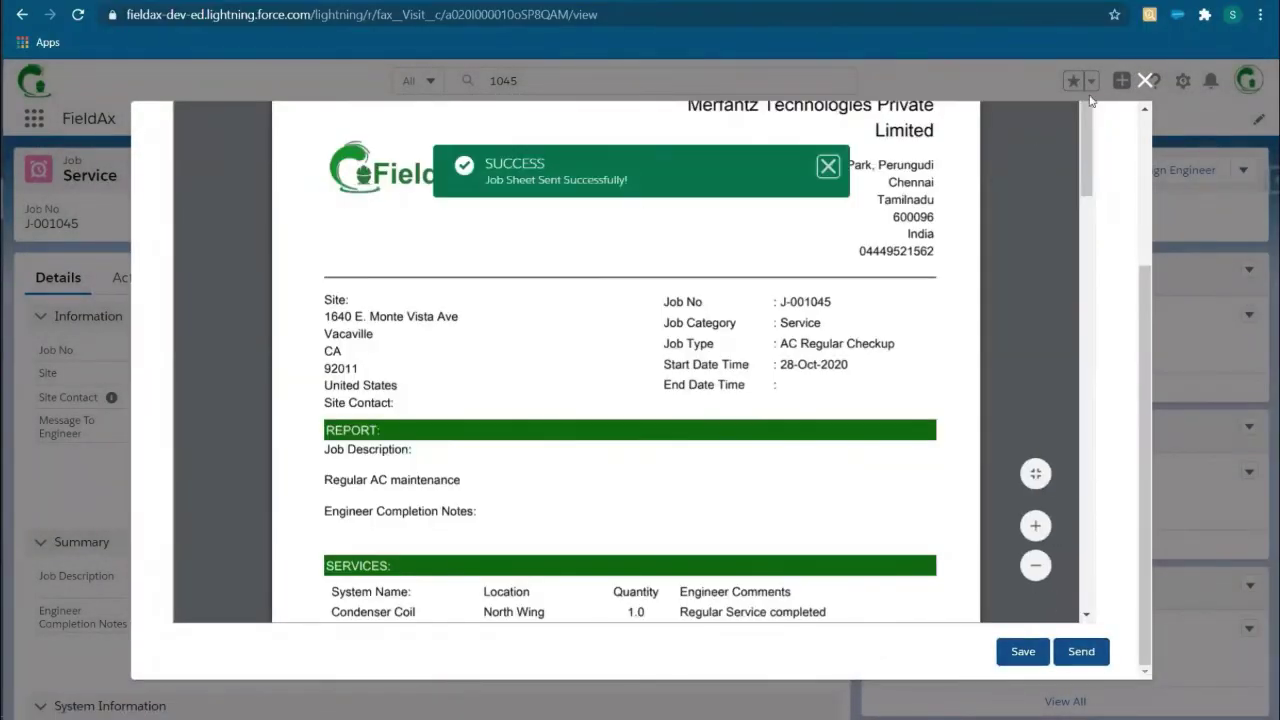
left_click(1145, 80)
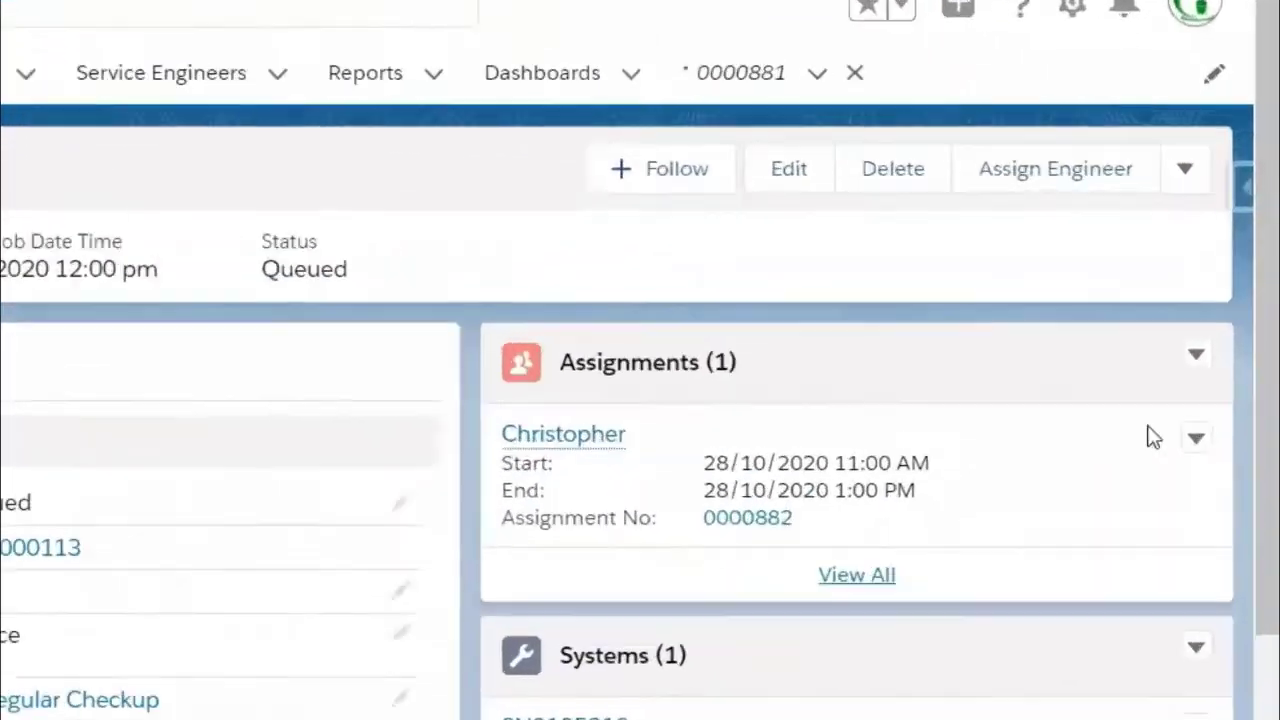
left_click(1243, 170)
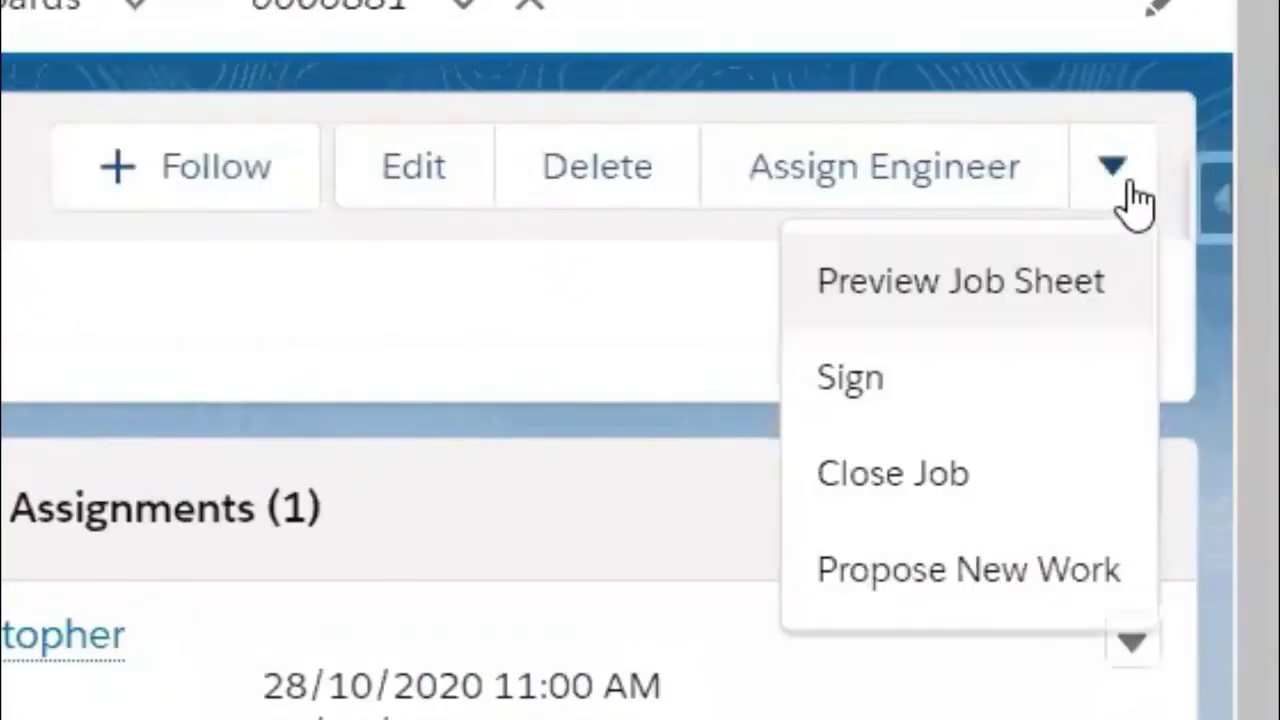
Step: Close job J-001045 with end date 26 October 2020 and completion notes 'A single'
left_click(893, 480)
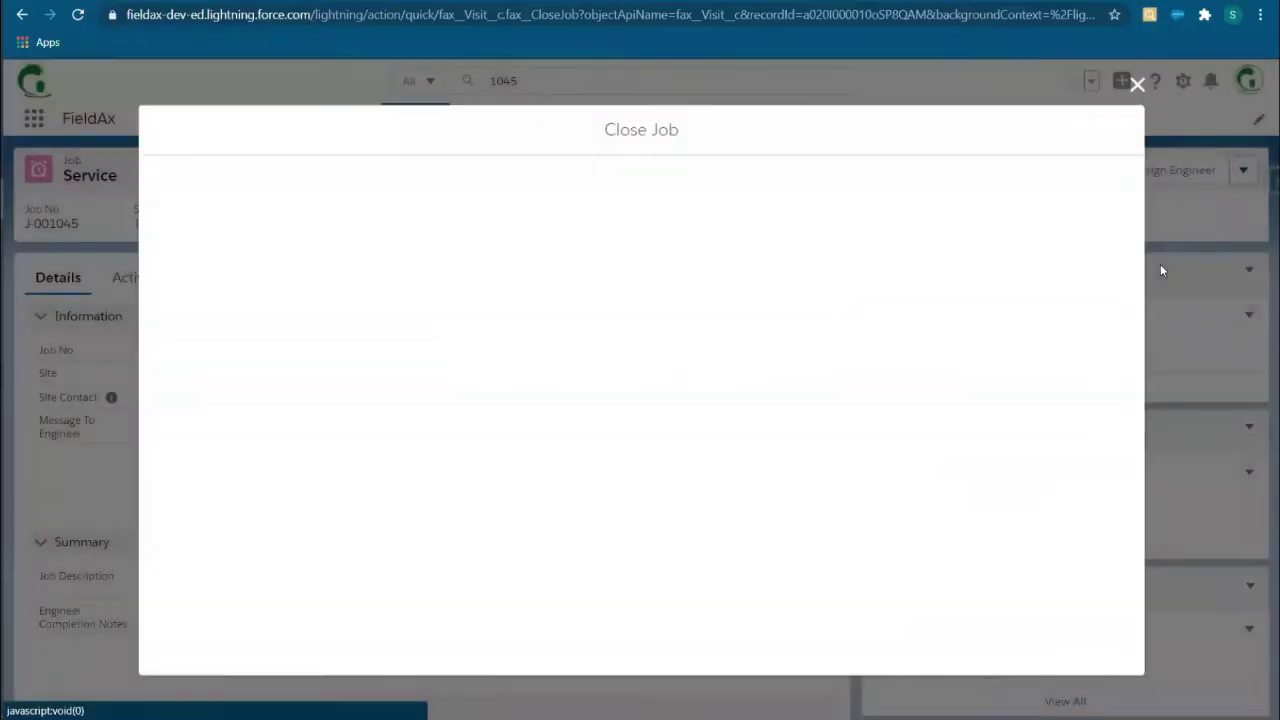
left_click(843, 286)
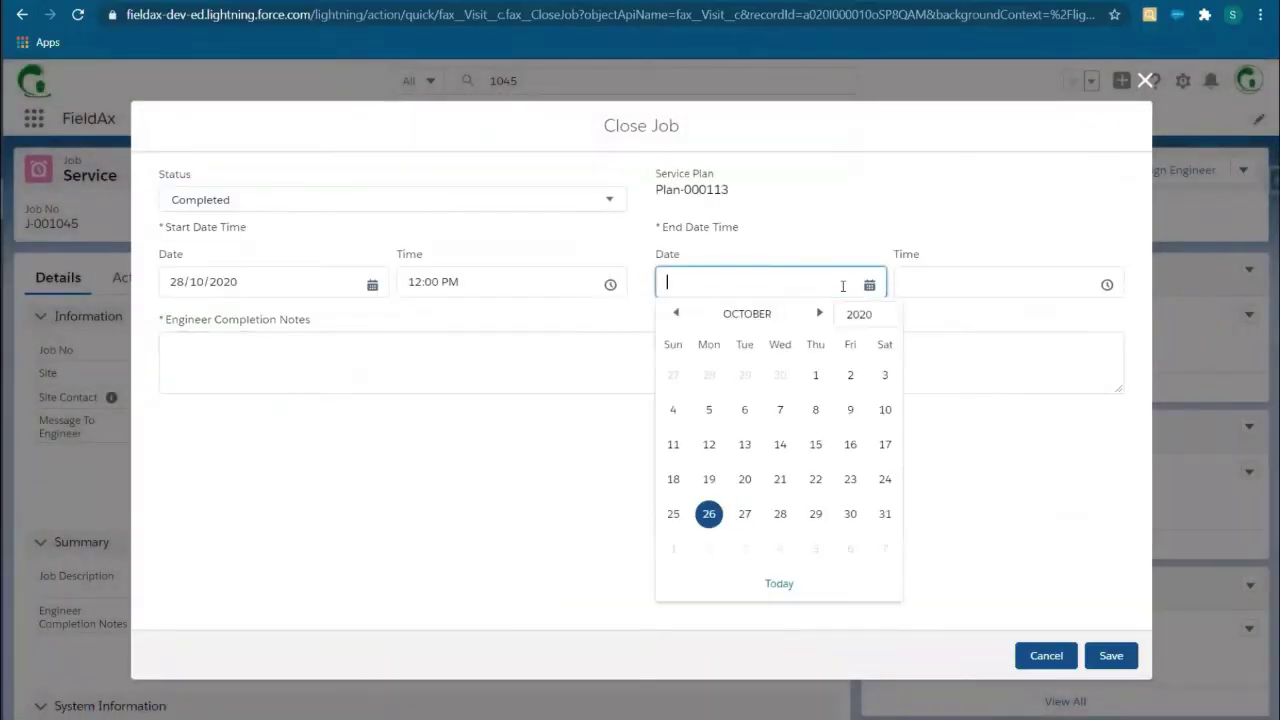
left_click(709, 514)
left_click(288, 378)
type("A single AC service which was in the reception completed")
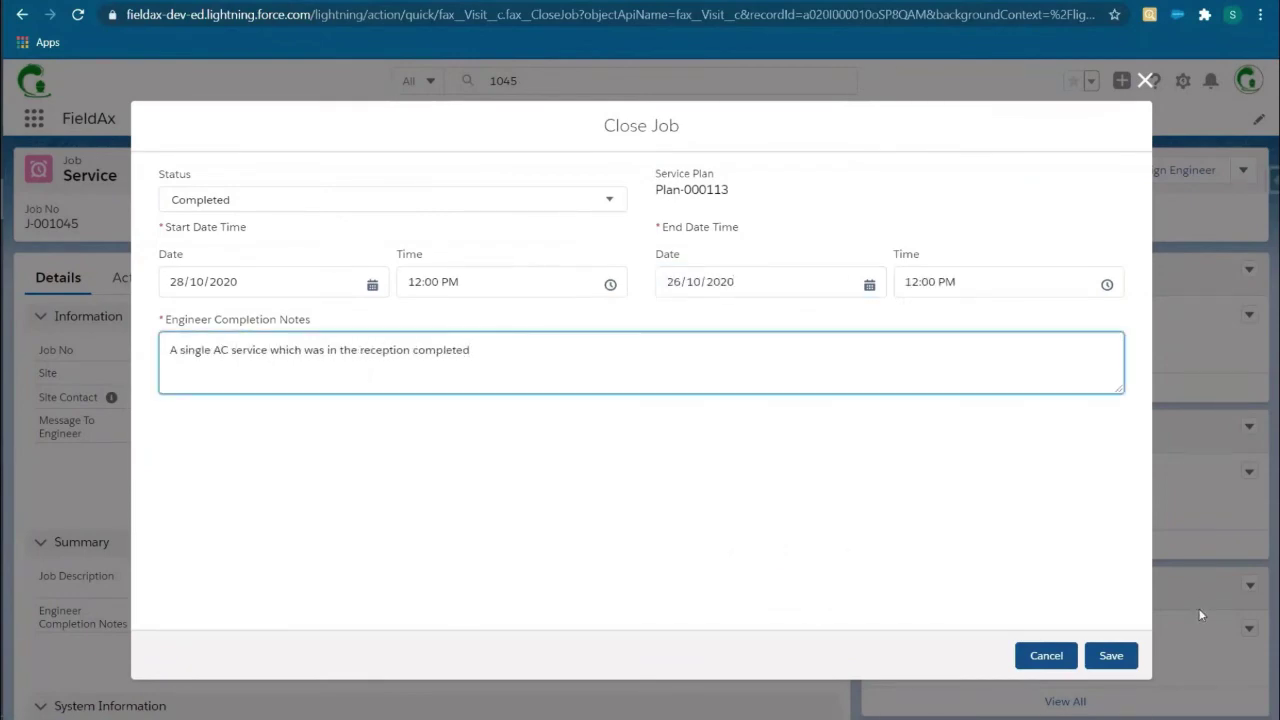
left_click(1117, 656)
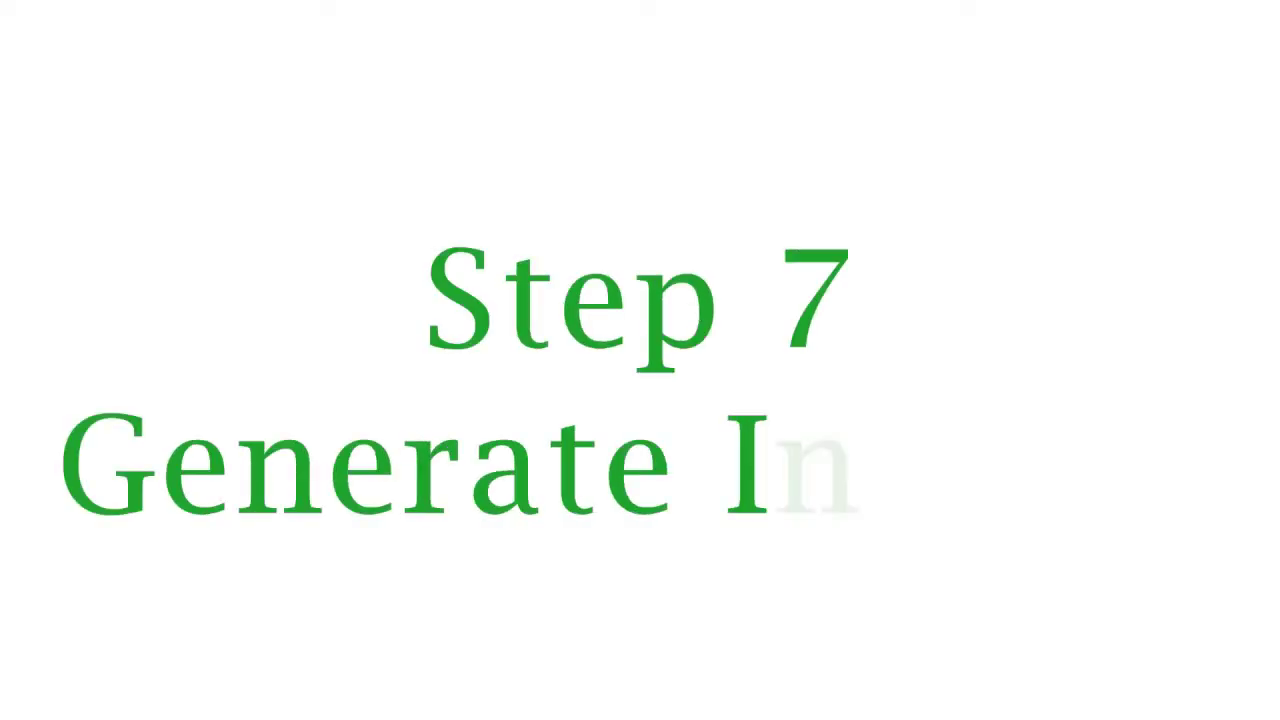
Step: Scroll through the completed job to find invoice 0000590 in its related lists
mouse_move(924, 312)
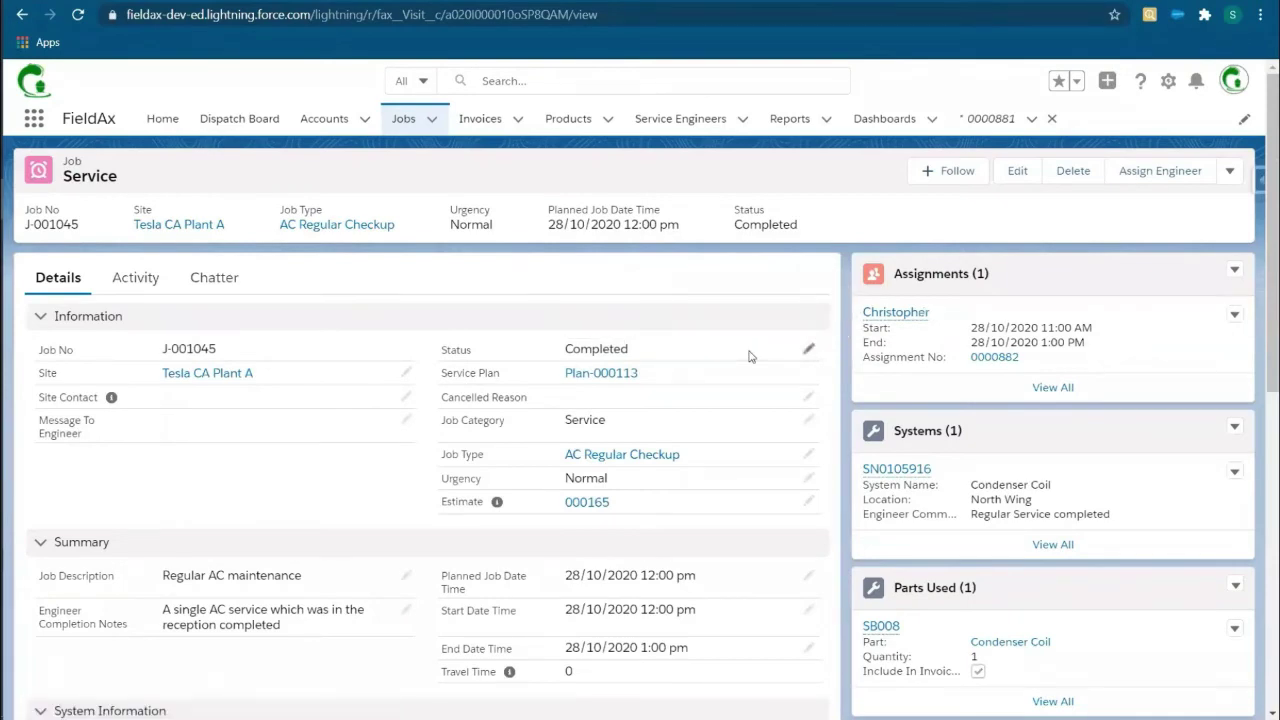
scroll(912, 443, "down", 3)
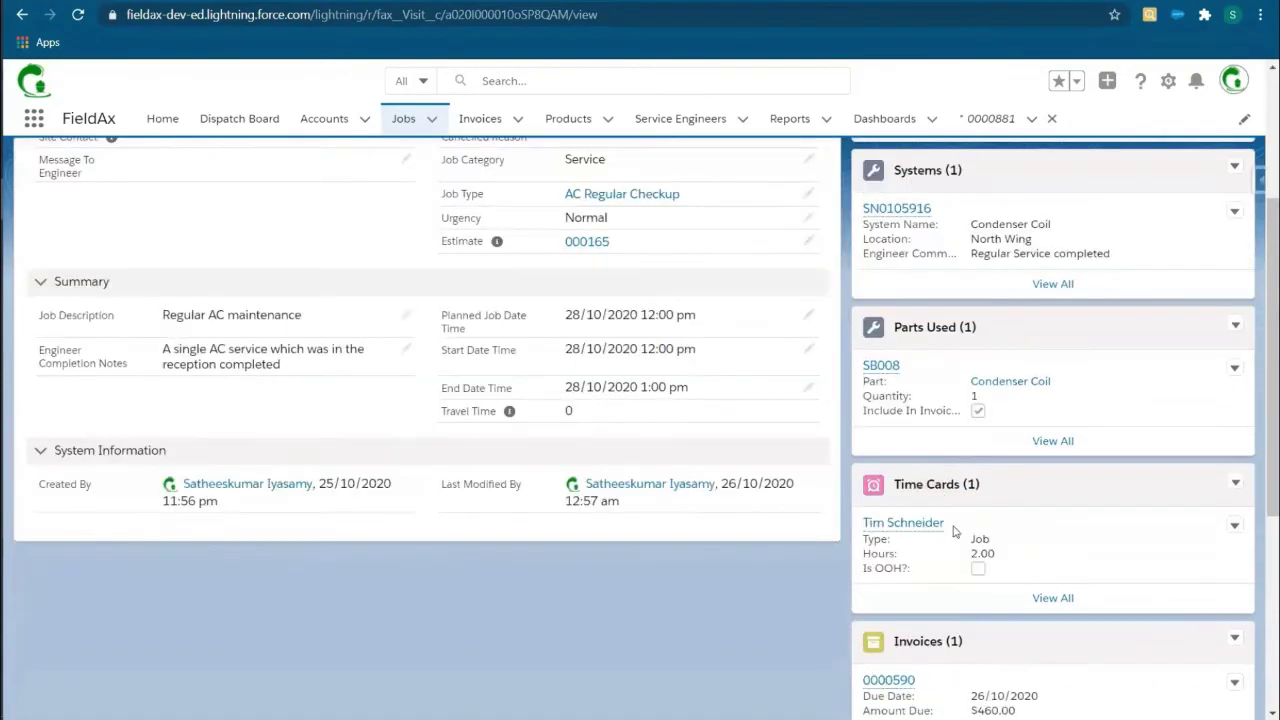
scroll(957, 645, "down", 3)
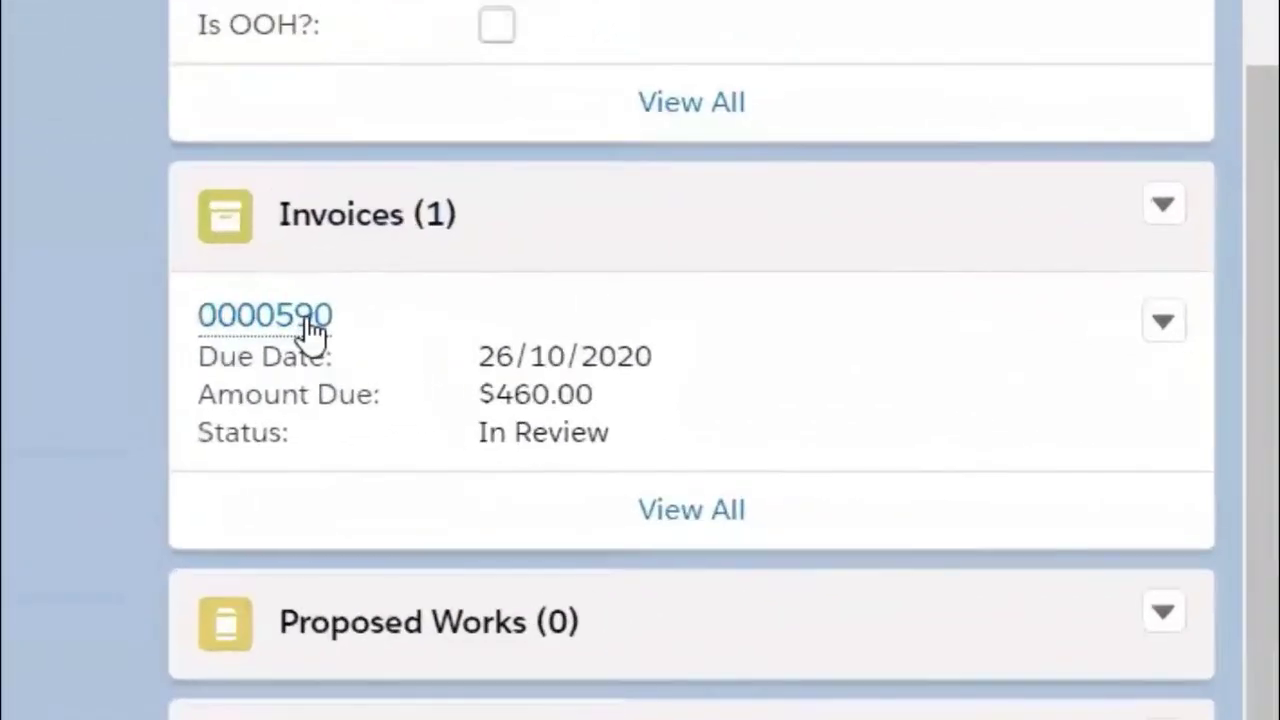
mouse_move(906, 423)
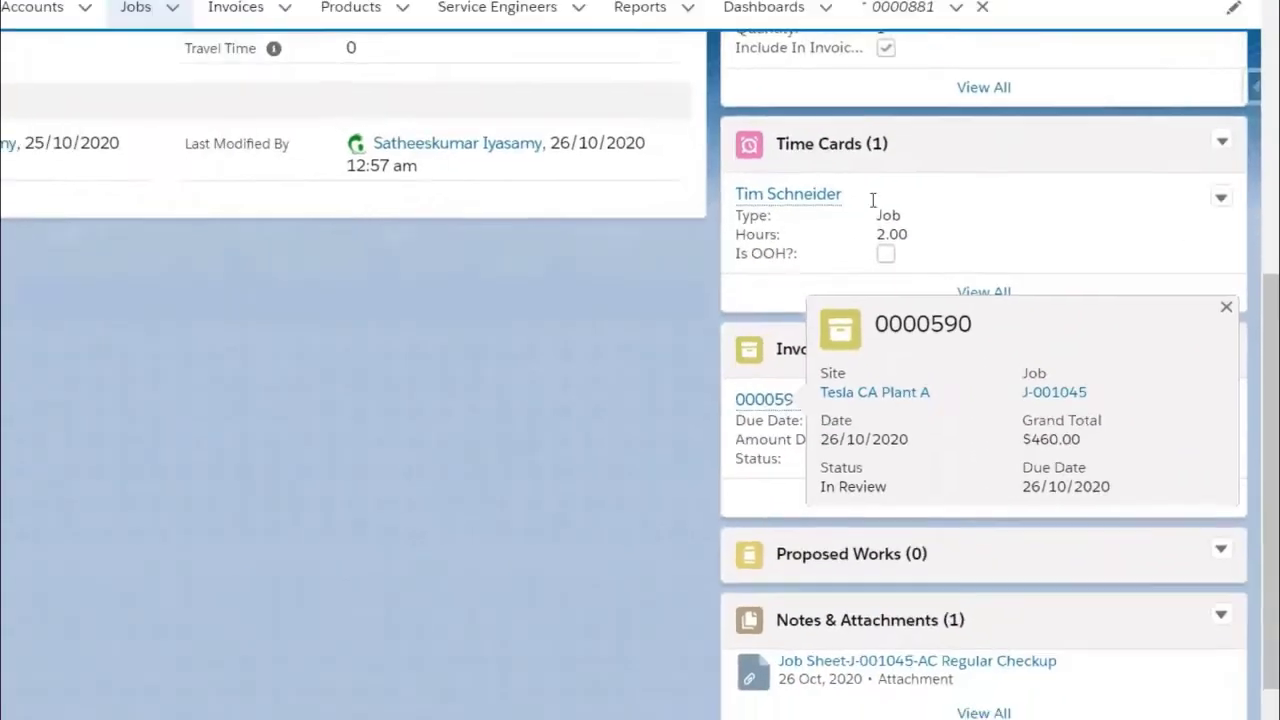
scroll(998, 258, "up", 3)
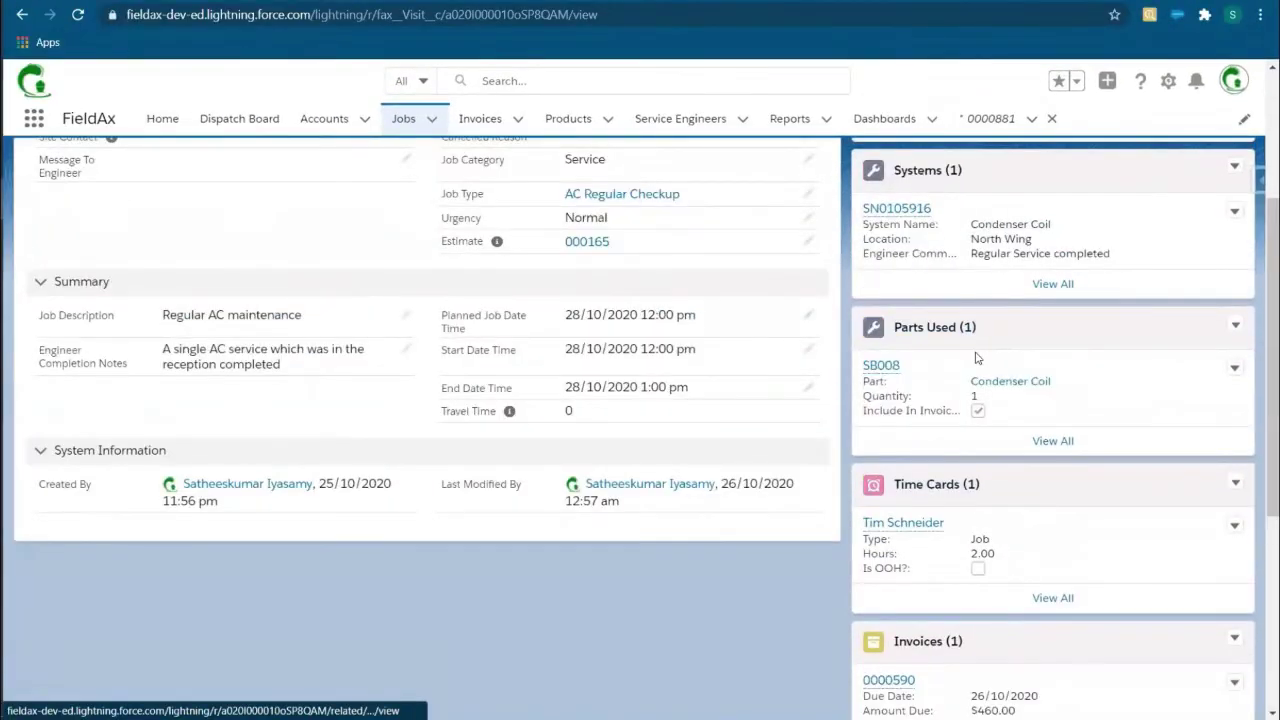
scroll(977, 358, "up", 3)
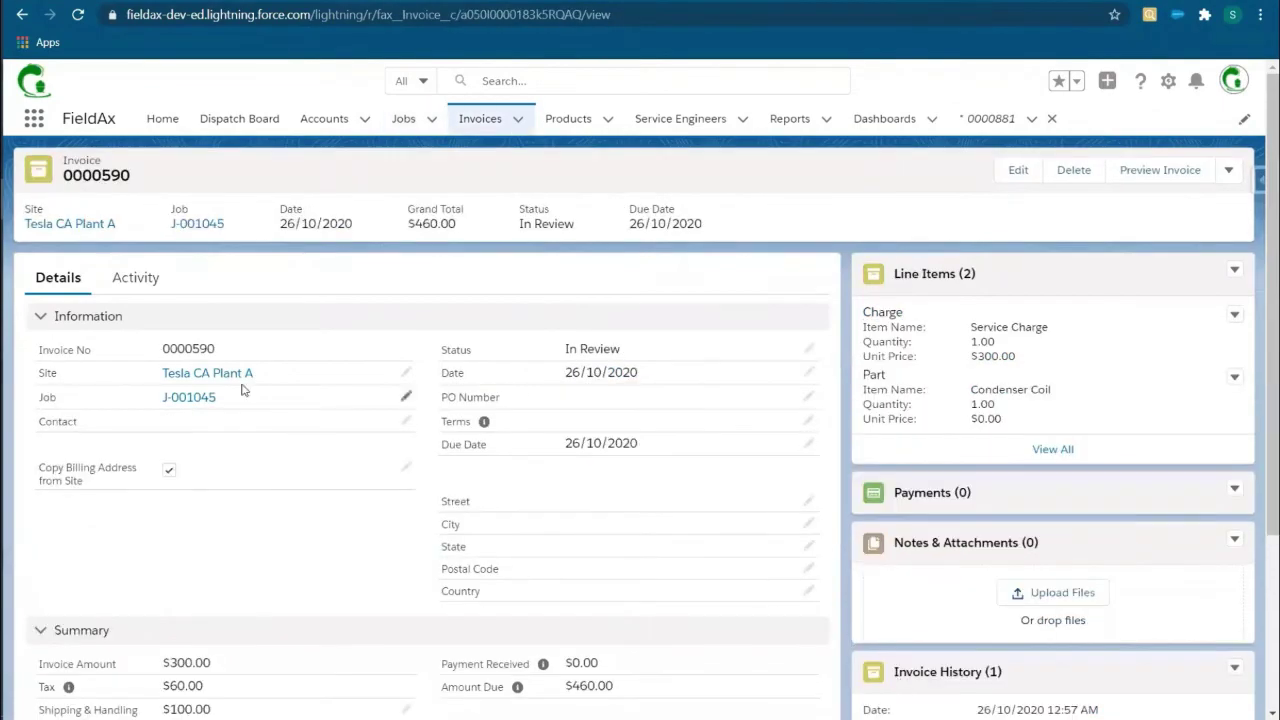
scroll(1016, 408, "down", 3)
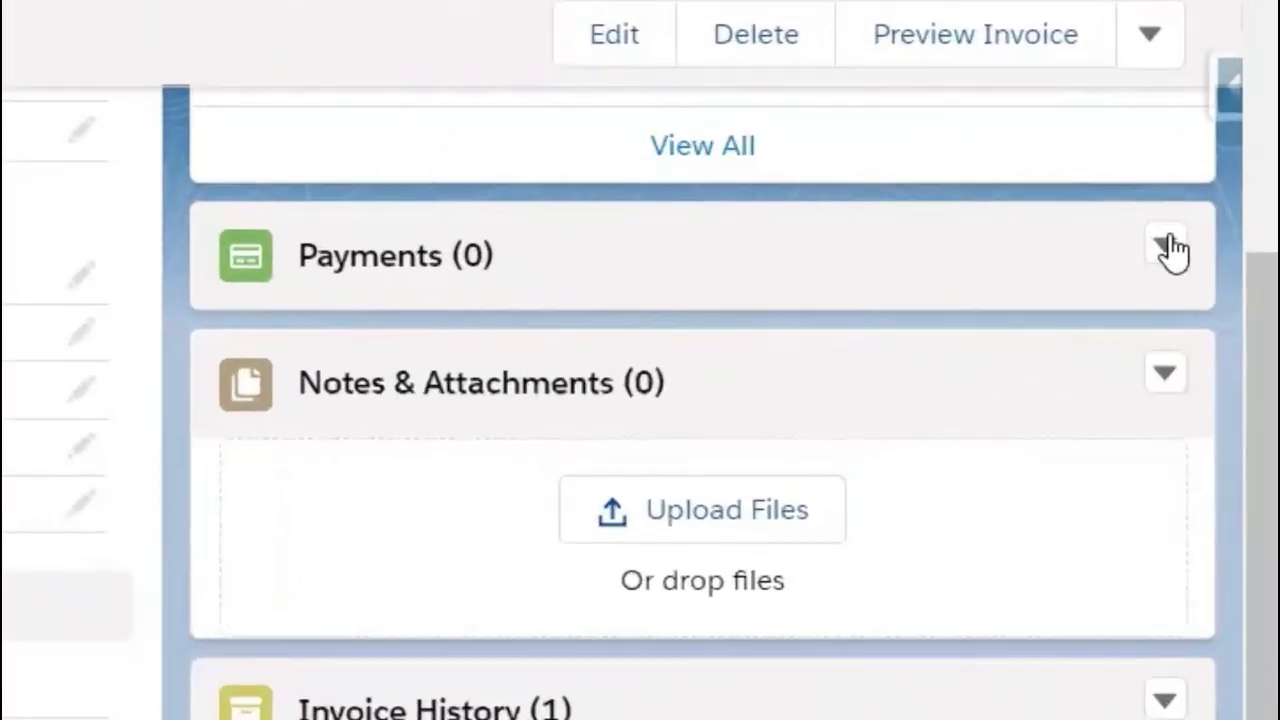
Step: Add a Paid Cash payment of 460 dated 28 October 2020 to invoice 0000590
left_click(1167, 248)
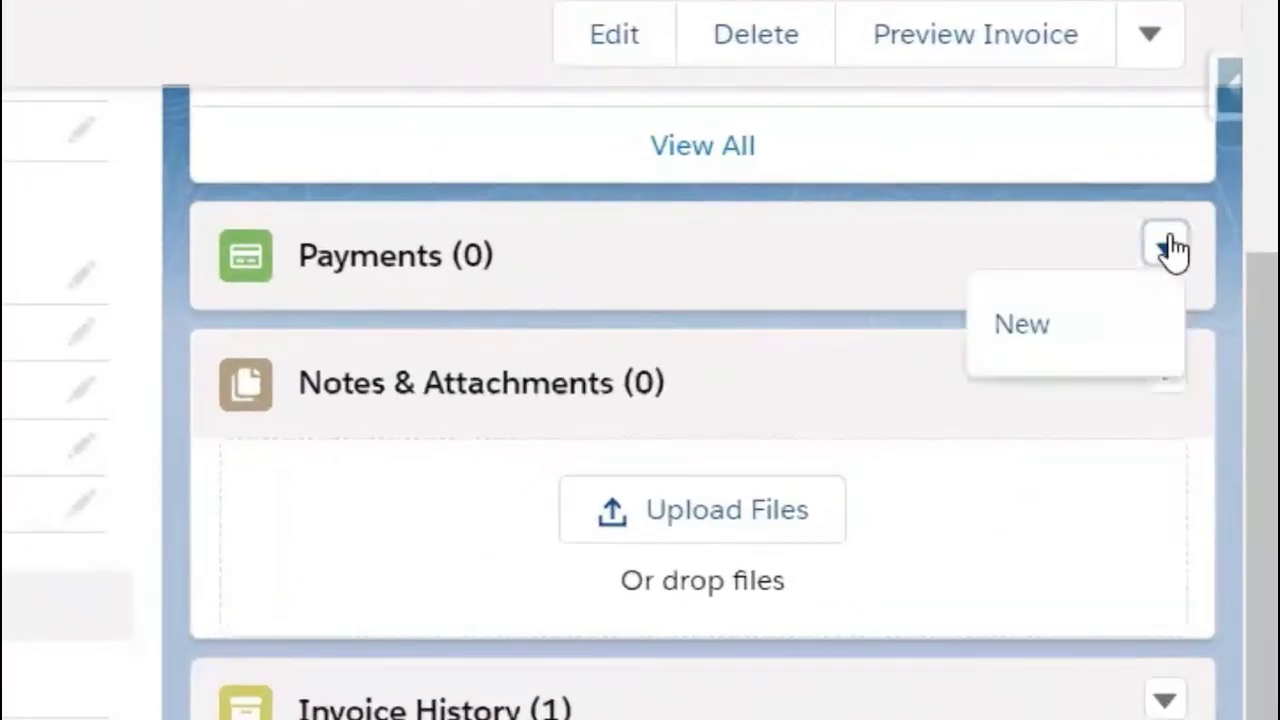
left_click(1045, 355)
left_click(429, 283)
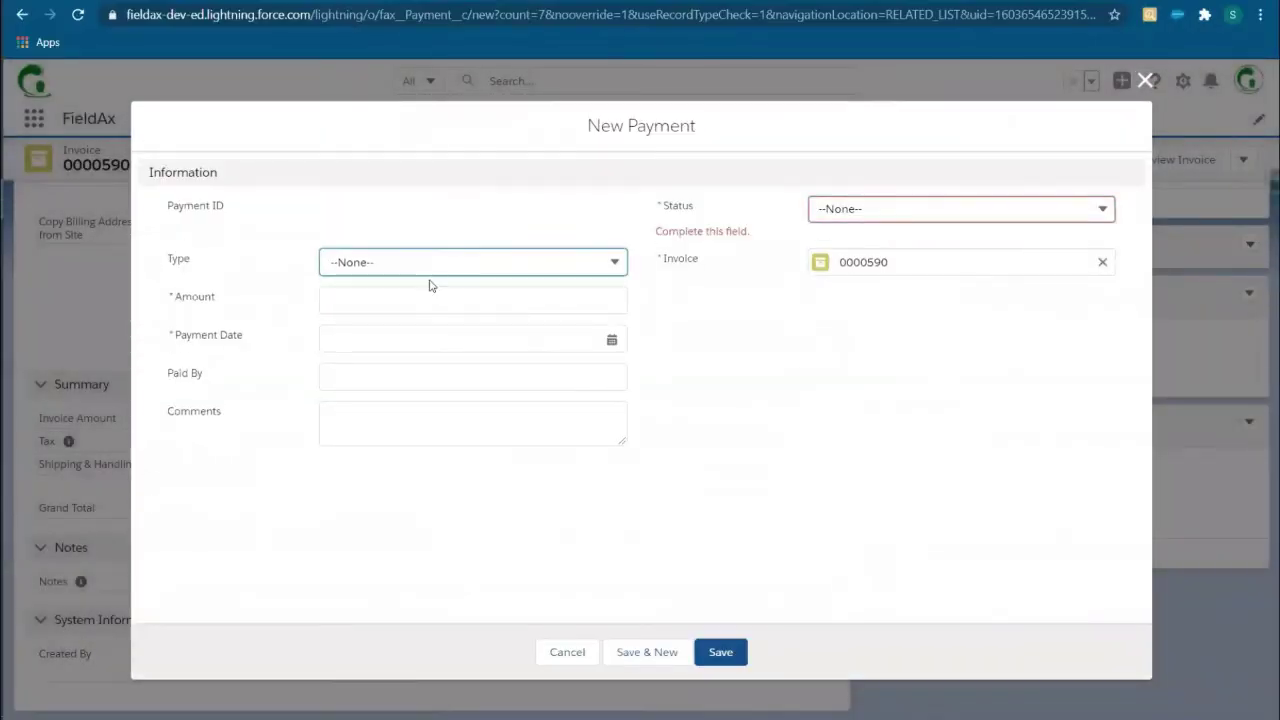
left_click(373, 332)
type("460")
left_click(450, 380)
left_click(503, 554)
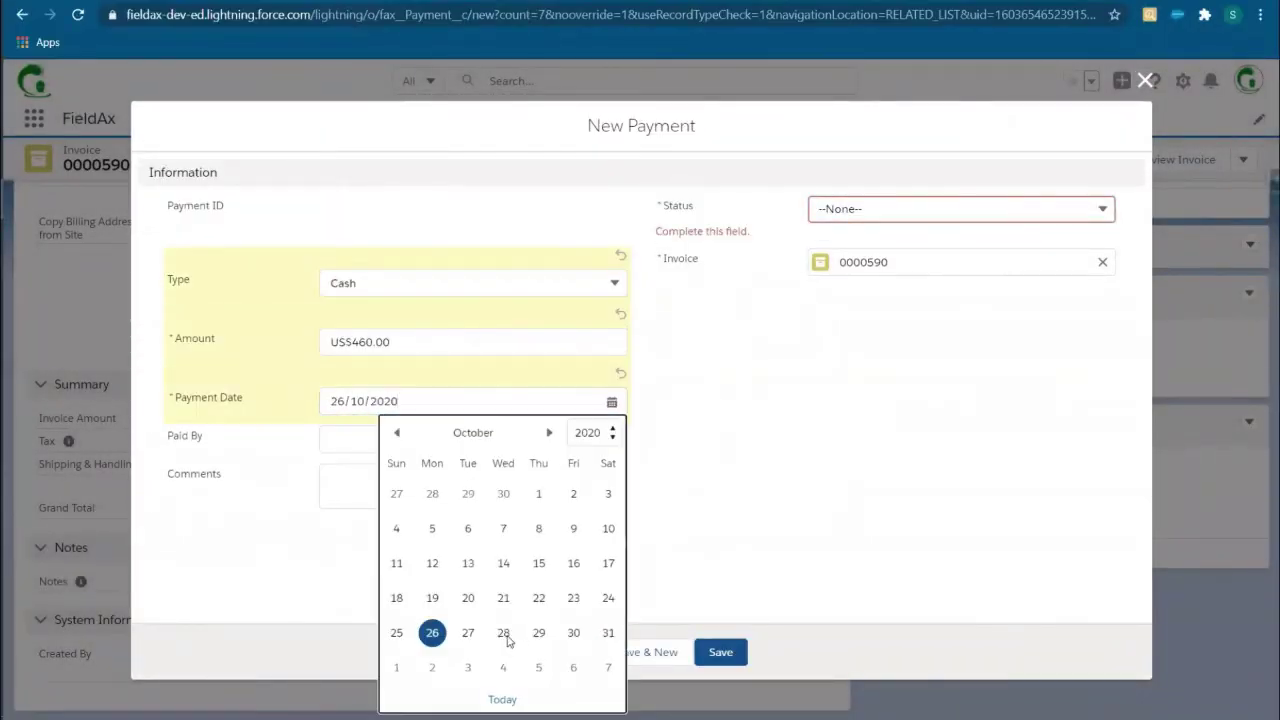
left_click(520, 486)
left_click(858, 206)
left_click(869, 285)
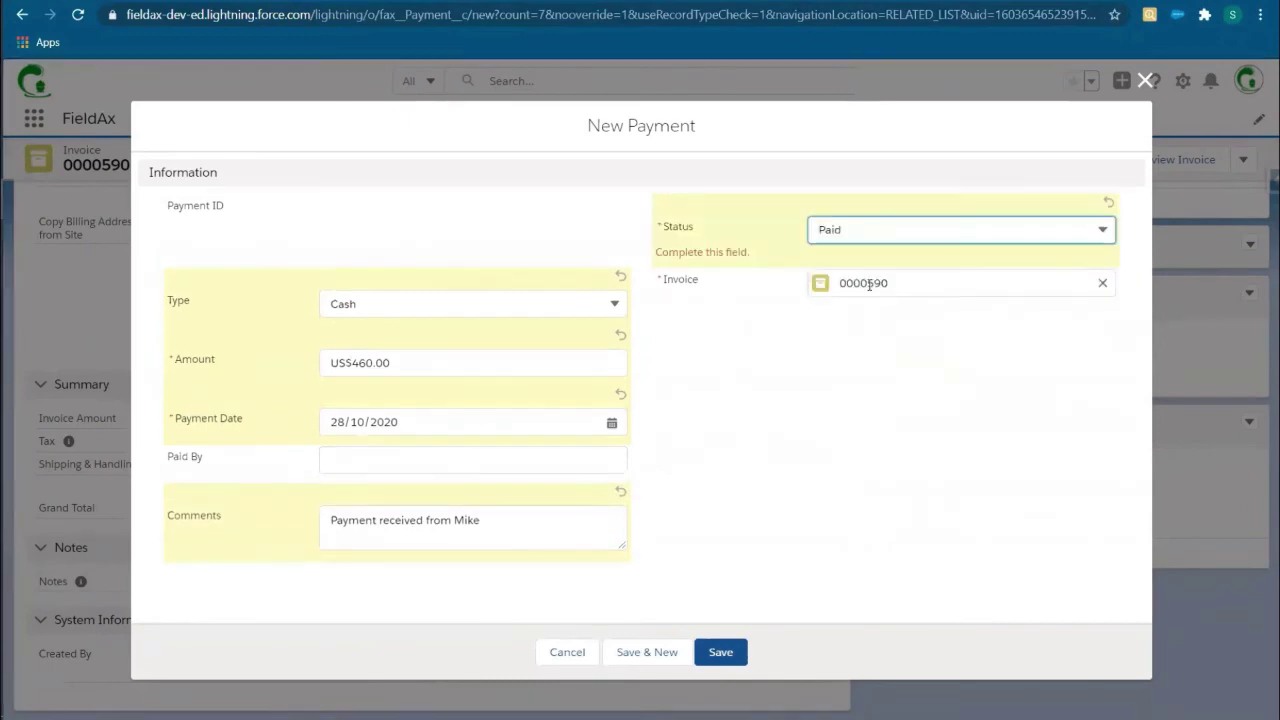
left_click(733, 656)
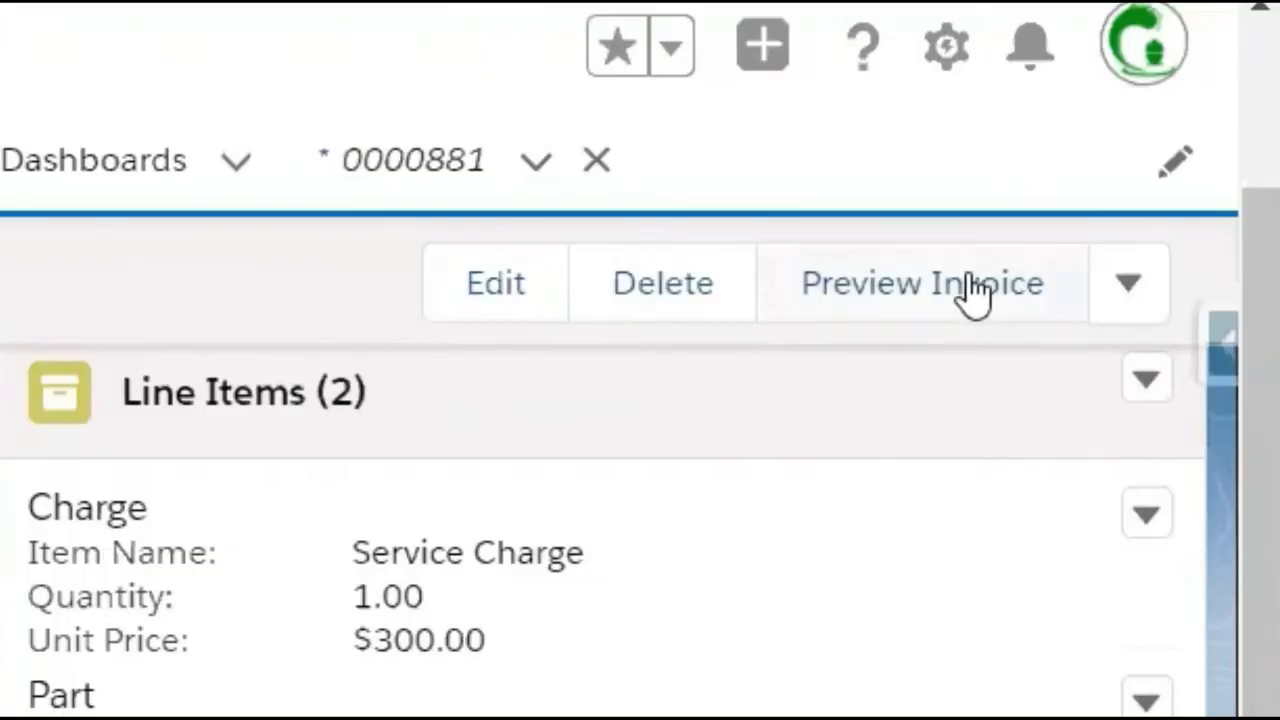
Step: Preview invoice 0000590 as a PDF and review it
left_click(1176, 161)
scroll(1030, 329, "down", 3)
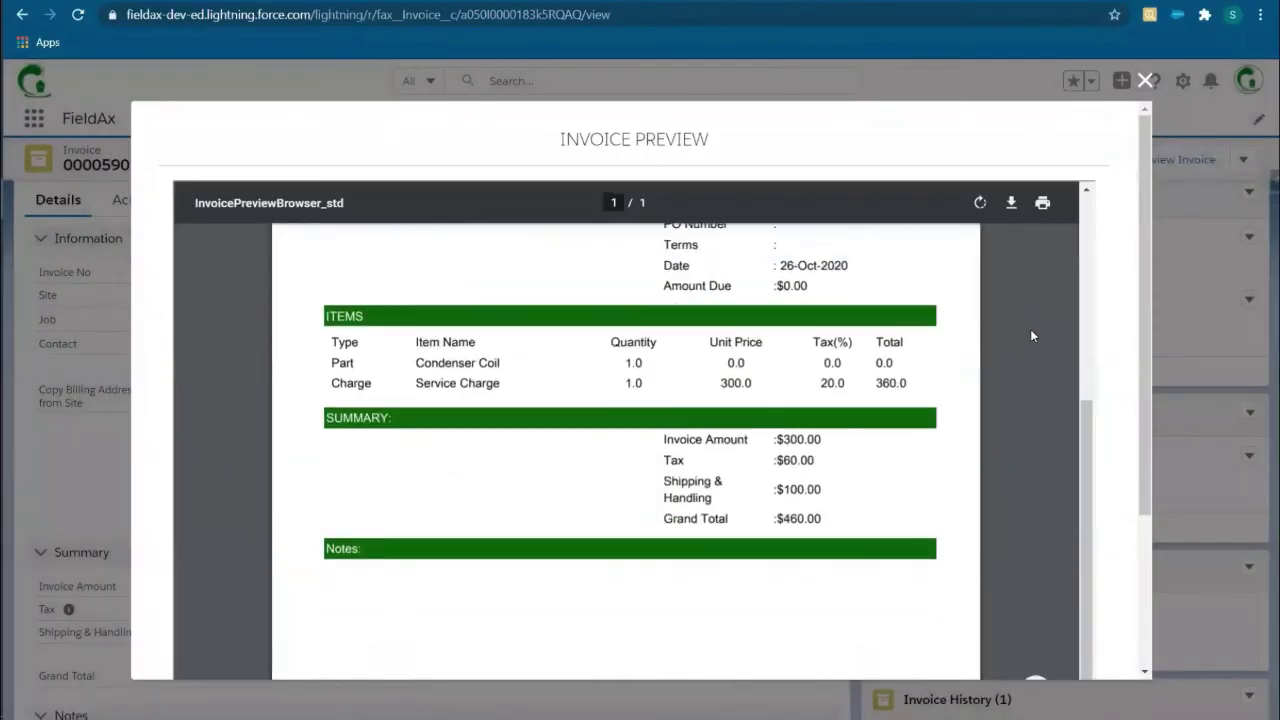
scroll(1030, 329, "down", 3)
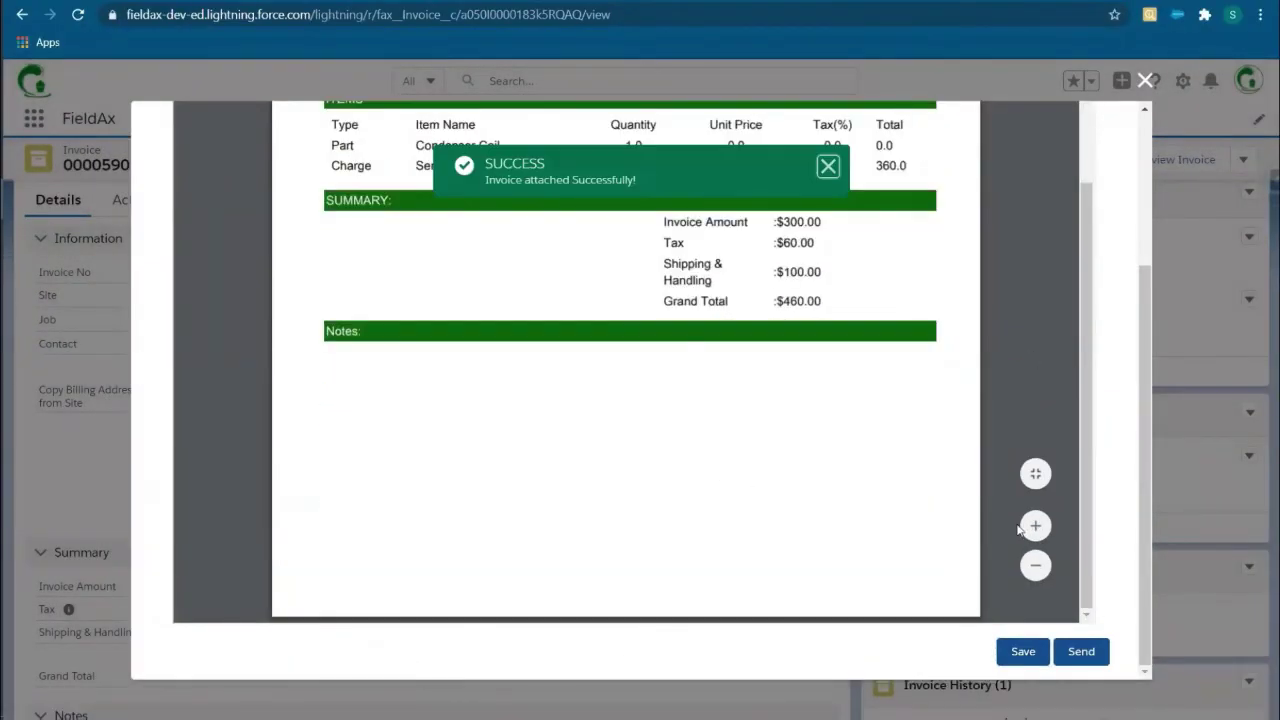
scroll(1065, 273, "up", 5)
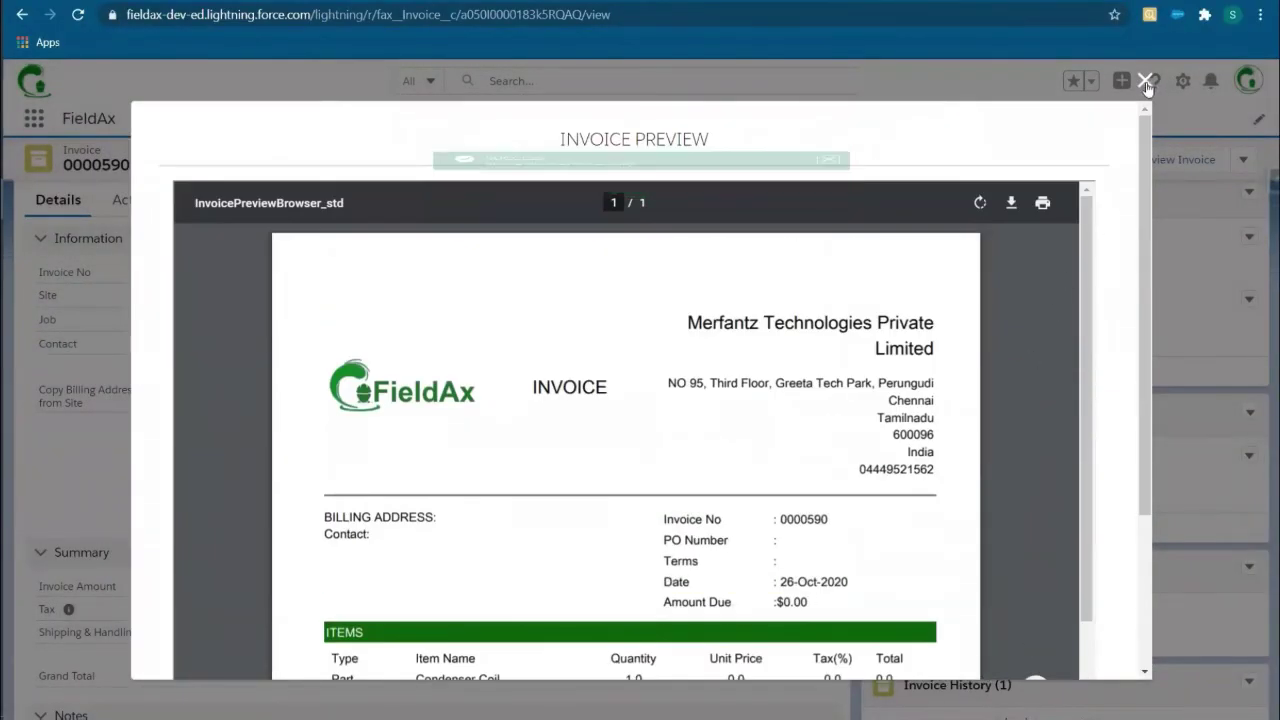